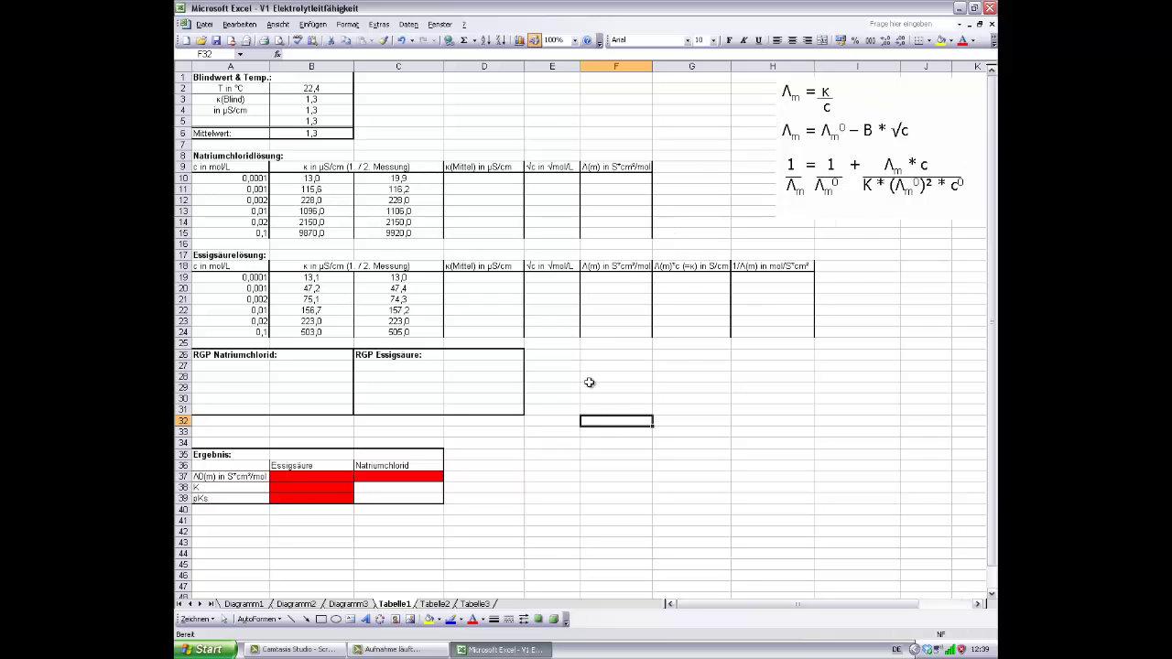
Step: Enter =MITTELWERT(B10:C10)-$B$6 in D10 and fill it down to D15 for the sodium chloride κ(Mittel) column
{"action": "left_click", "coordinate": [469, 177]}
{"action": "type", "text": "="}
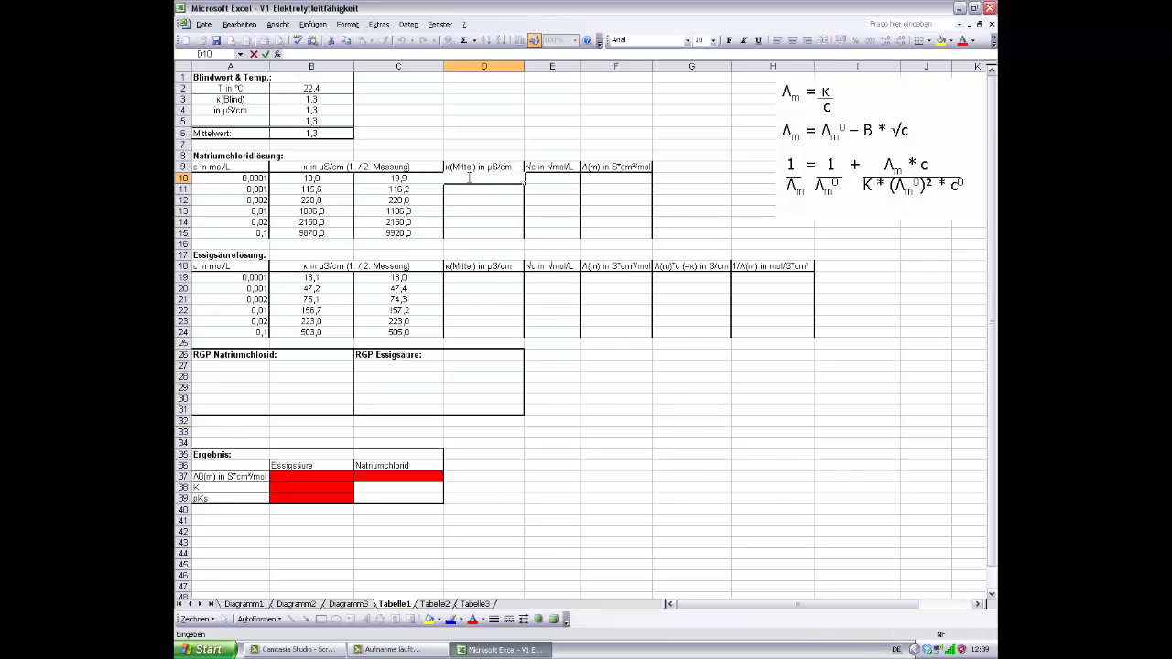
{"action": "type", "text": "=MIT"}
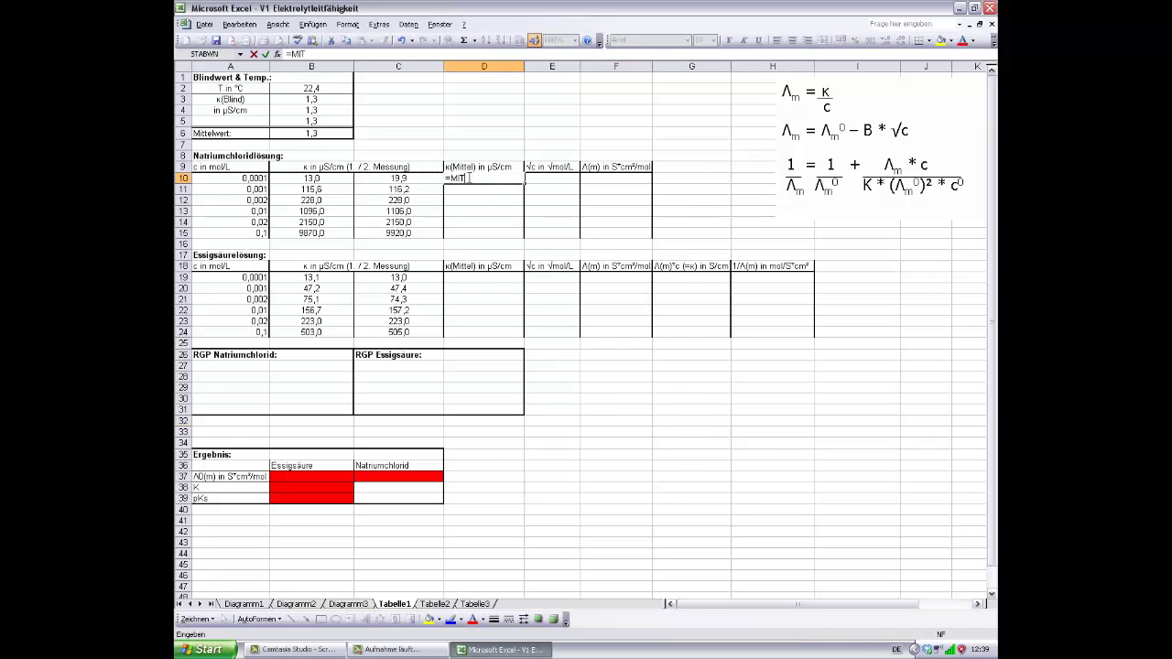
{"action": "type", "text": "TELWERT("}
{"action": "left_click_drag", "start_coordinate": [346, 177], "coordinate": [366, 178]}
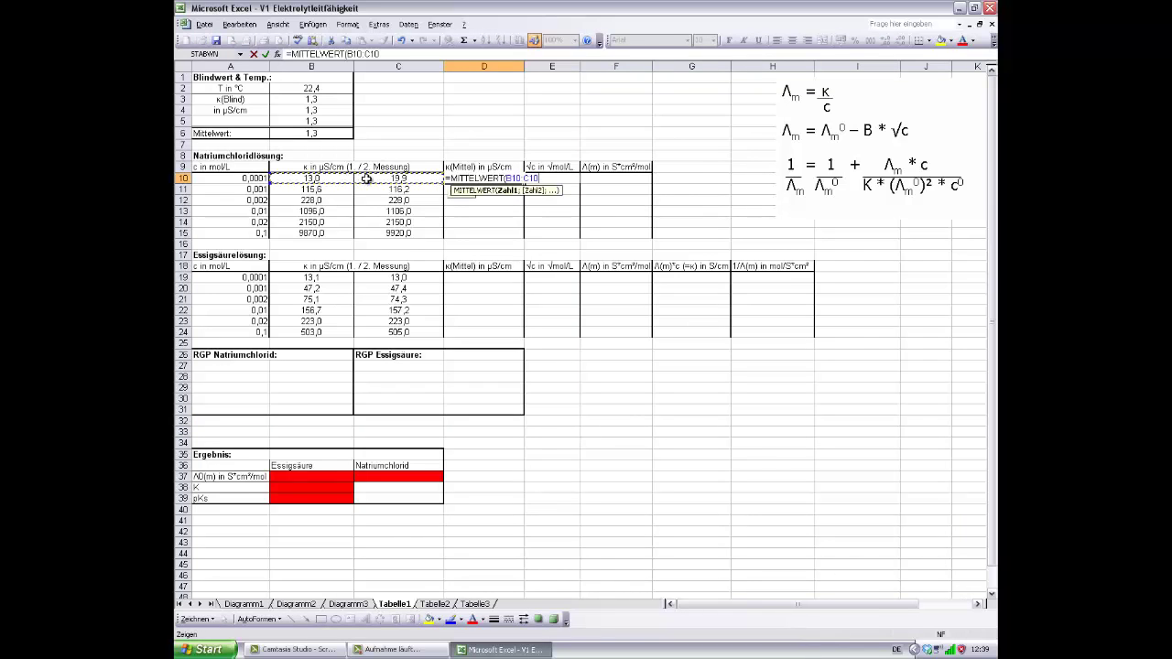
{"action": "type", "text": ")="}
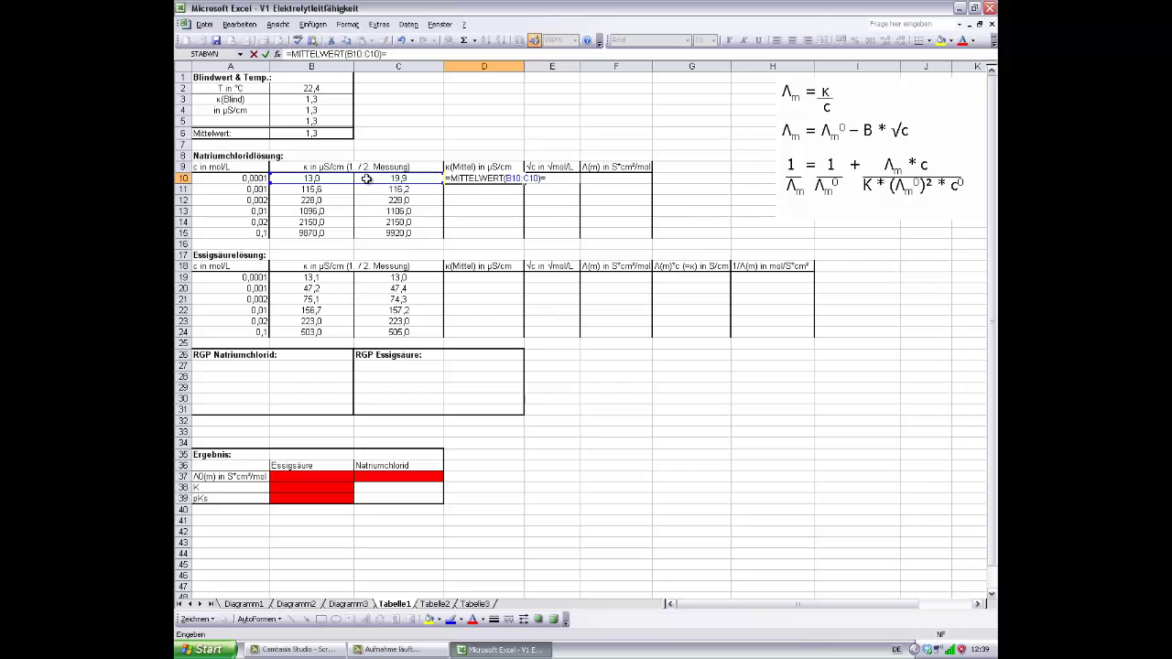
{"action": "key", "text": "BackSpace"}
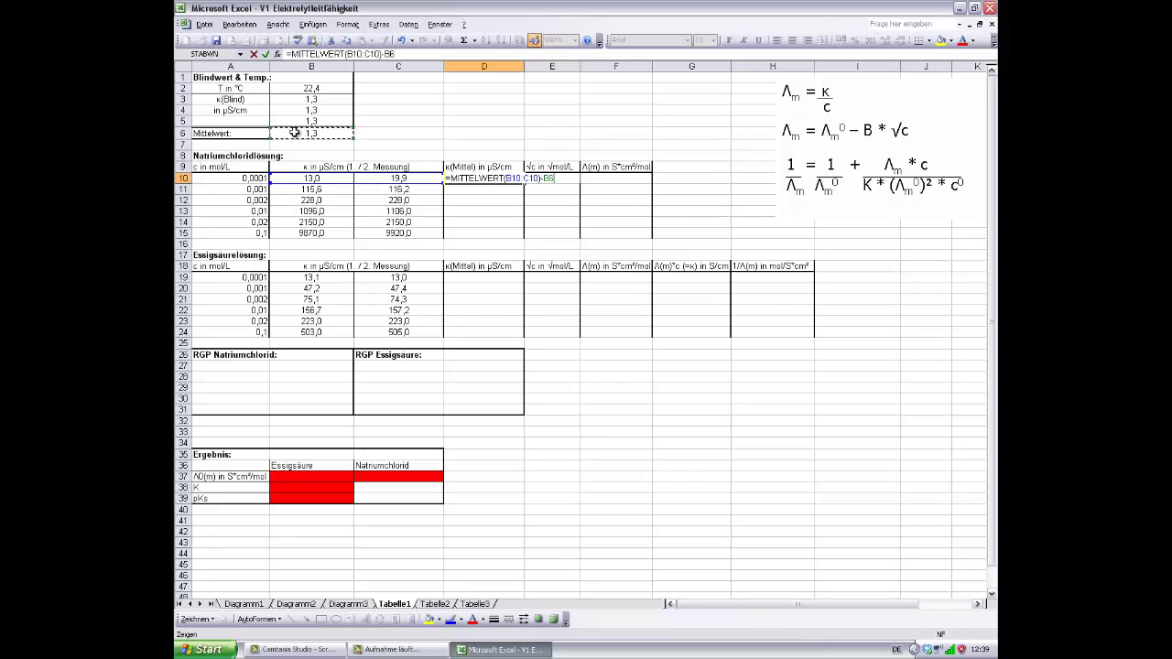
{"action": "key", "text": "Return"}
{"action": "left_click", "coordinate": [517, 178]}
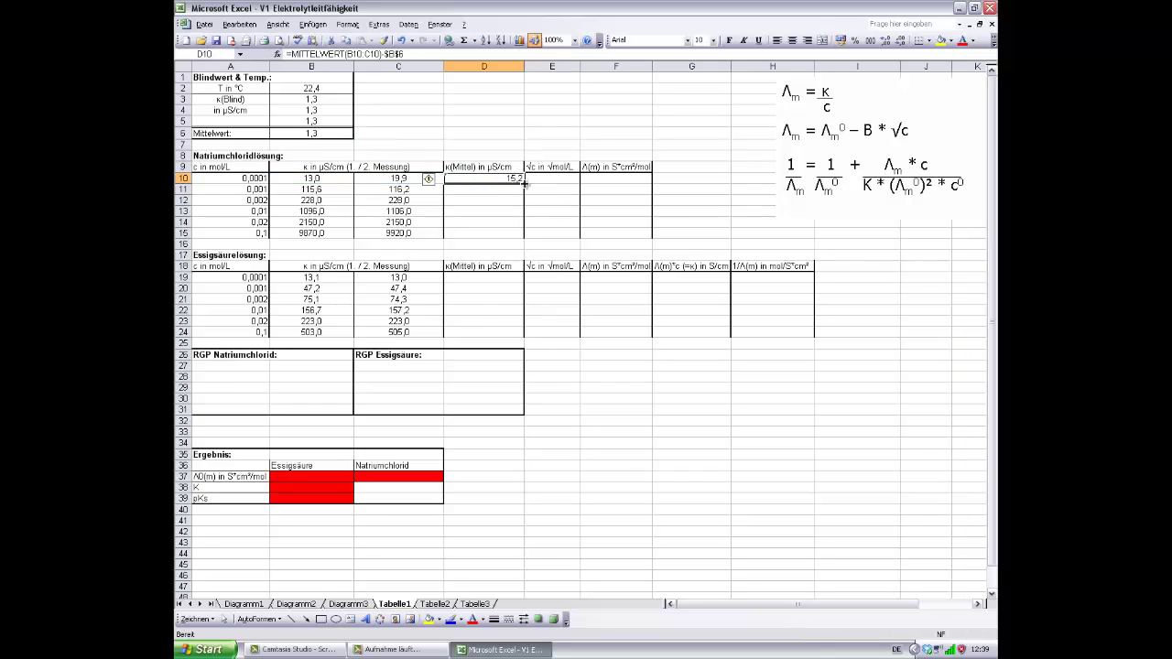
{"action": "double_click", "coordinate": [524, 183]}
Step: Calculate √c for the sodium chloride solution with =WURZEL(A10) in E10, filled down to E15
{"action": "left_click", "coordinate": [541, 178]}
{"action": "type", "text": "=W"}
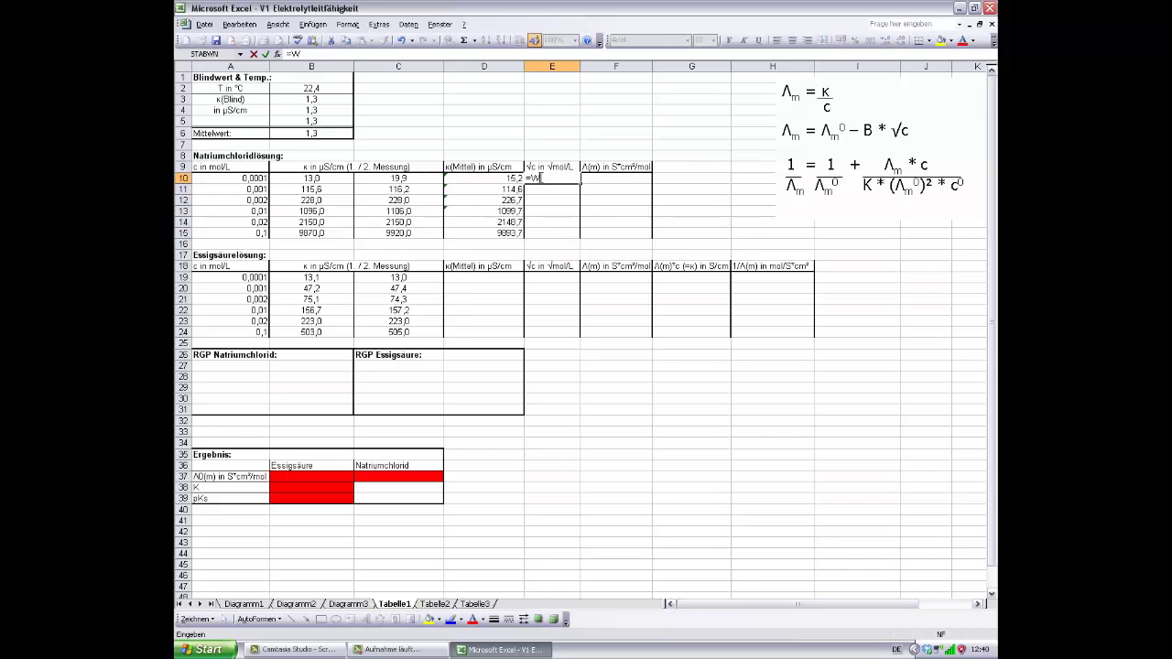
{"action": "type", "text": "URZEL("}
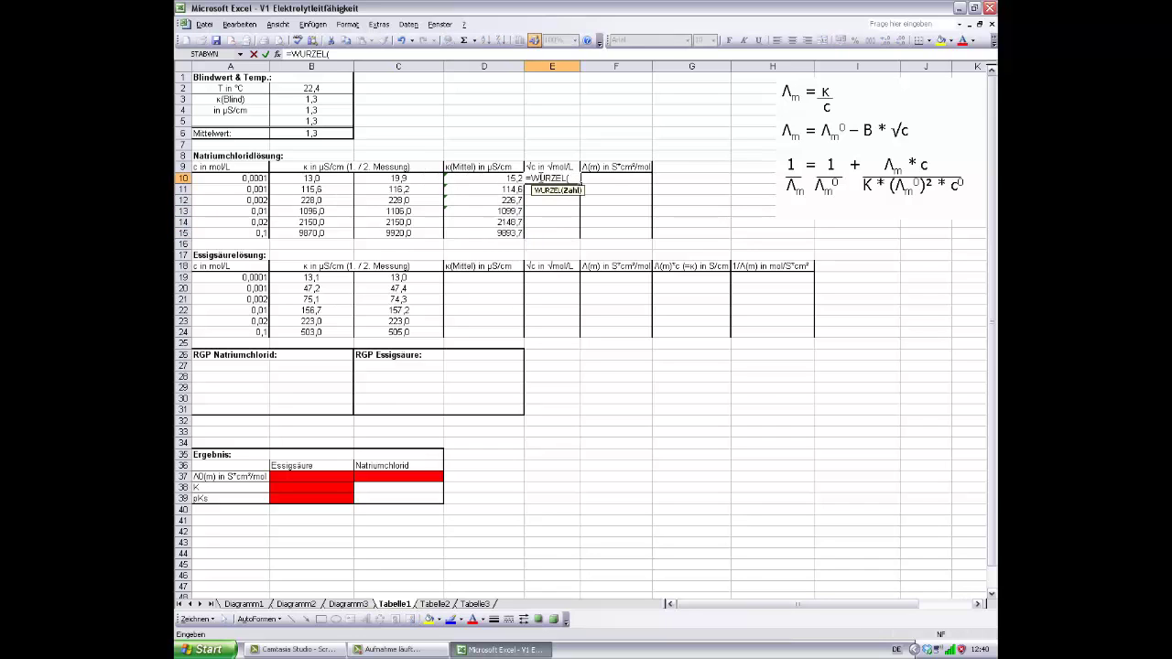
{"action": "left_click", "coordinate": [229, 178]}
{"action": "key", "text": "Return"}
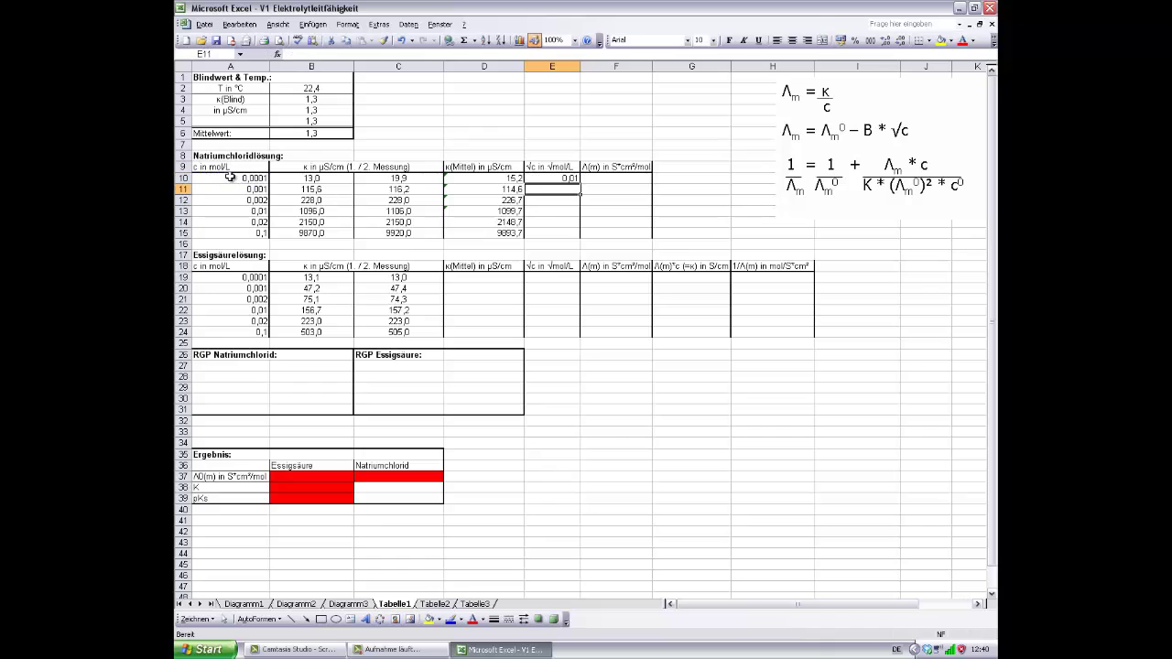
{"action": "left_click", "coordinate": [562, 180]}
{"action": "double_click", "coordinate": [580, 184]}
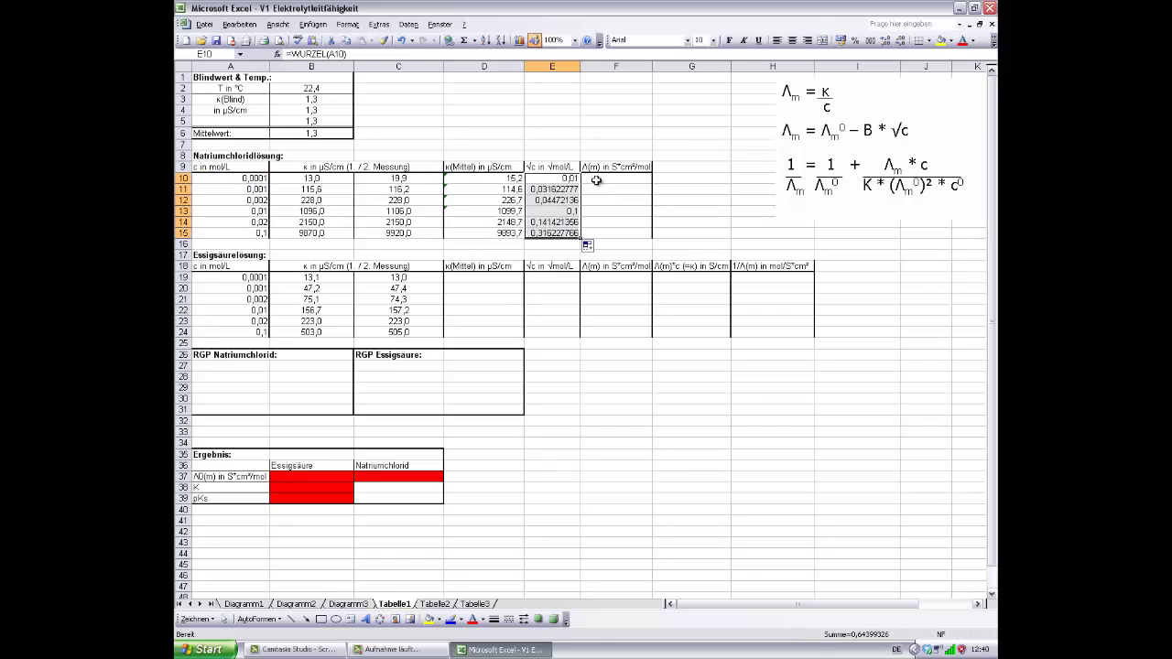
Step: Enter =(D10*10^-6)/(A10*10^-3) in F10 and fill it down to F15 for the sodium chloride molar conductivity
{"action": "left_click", "coordinate": [596, 180]}
{"action": "type", "text": "="}
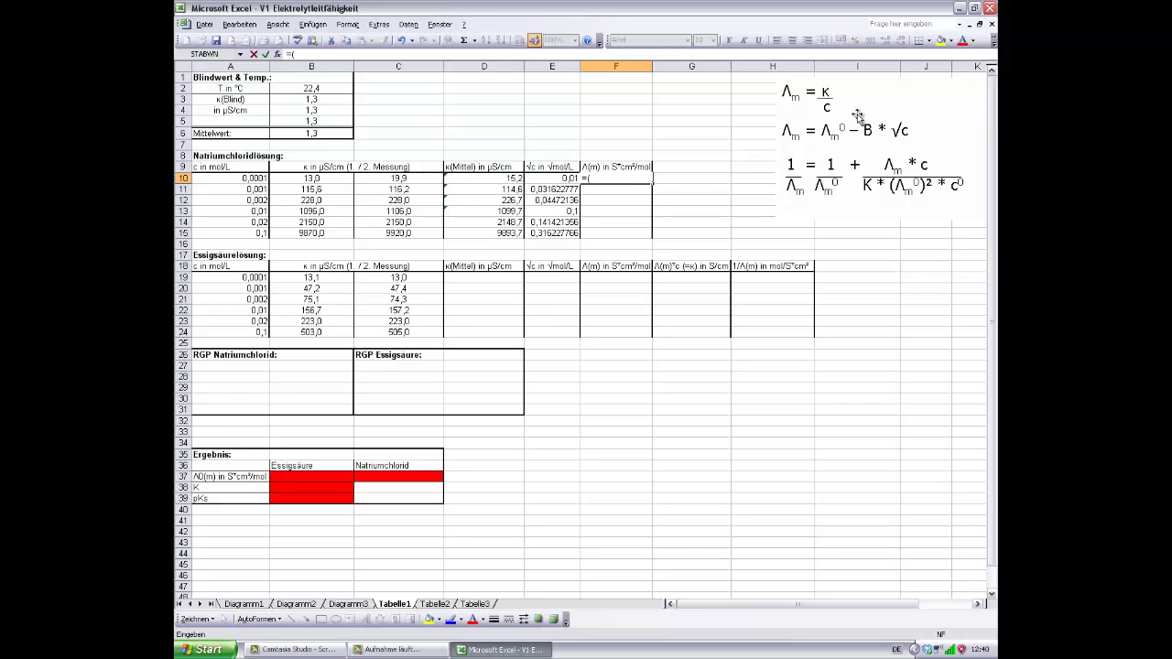
{"action": "type", "text": "("}
{"action": "left_click", "coordinate": [506, 179]}
{"action": "type", "text": "*10^6)/"}
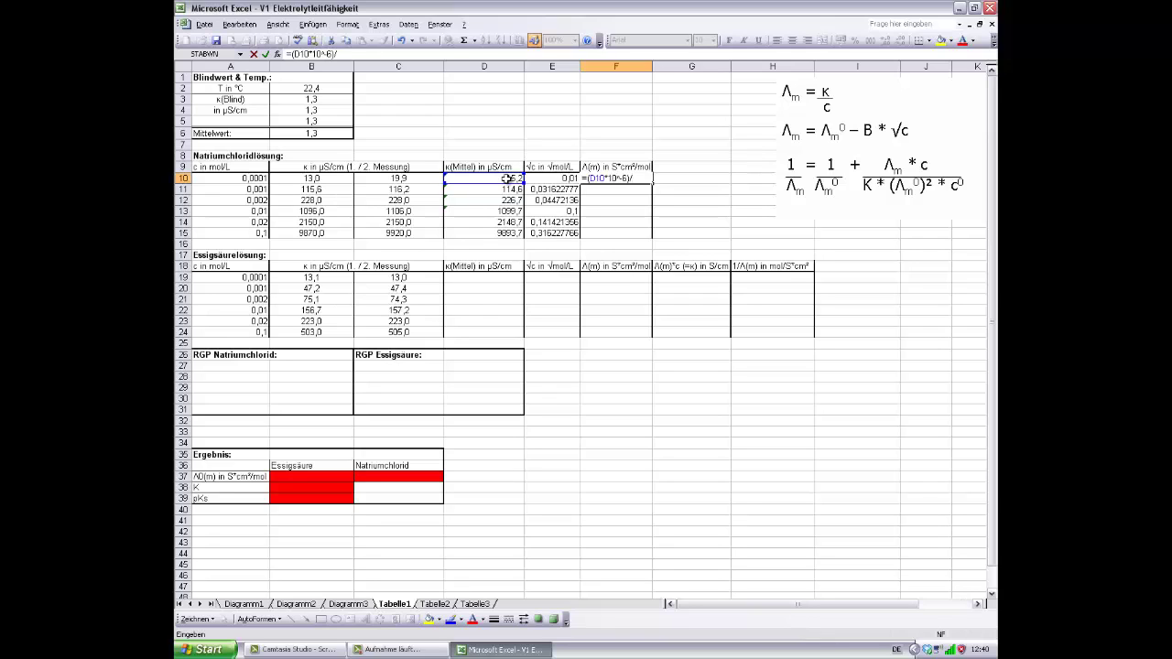
{"action": "type", "text": "("}
{"action": "left_click", "coordinate": [249, 180]}
{"action": "type", "text": "*"}
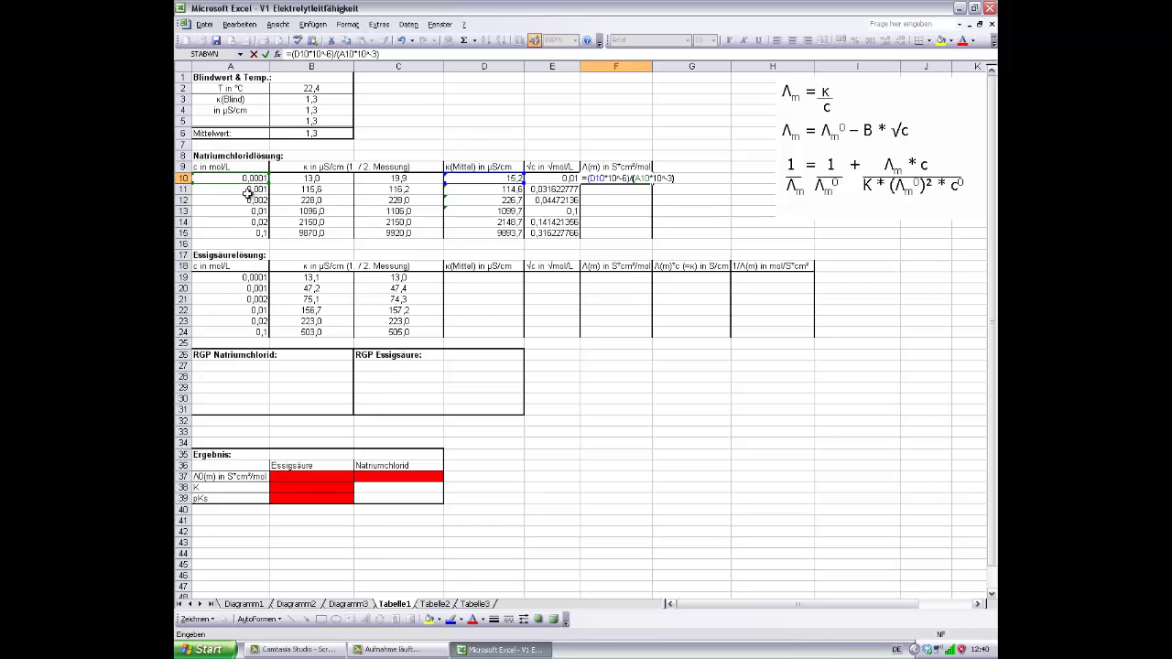
{"action": "key", "text": "Return"}
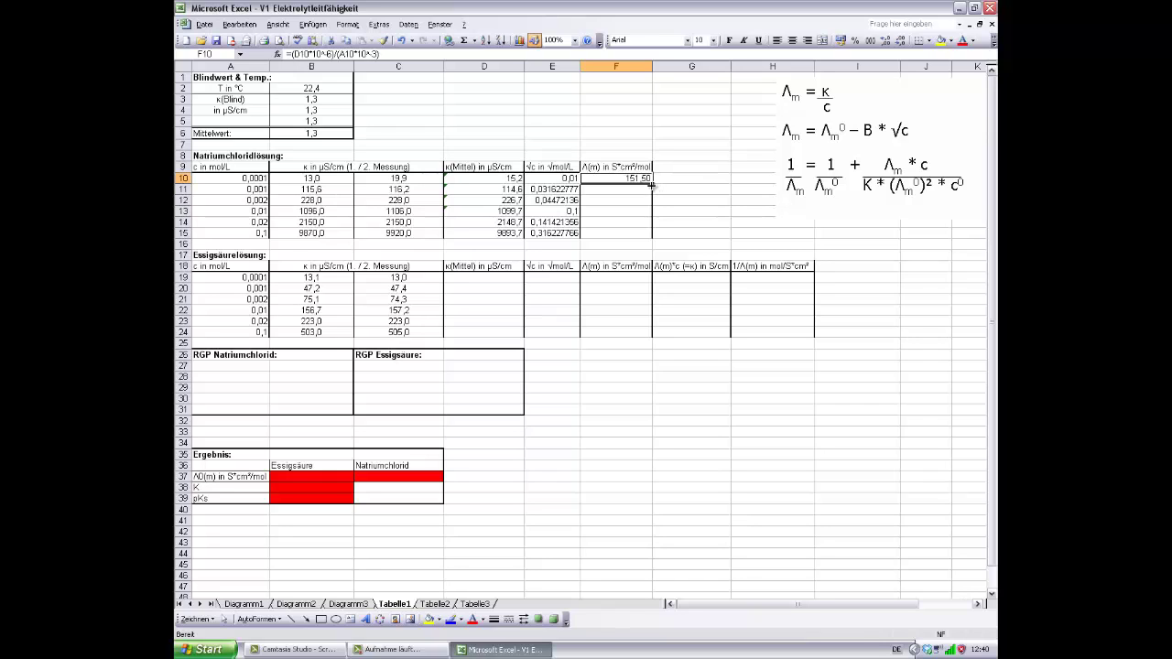
{"action": "left_click_drag", "start_coordinate": [650, 183], "coordinate": [646, 236]}
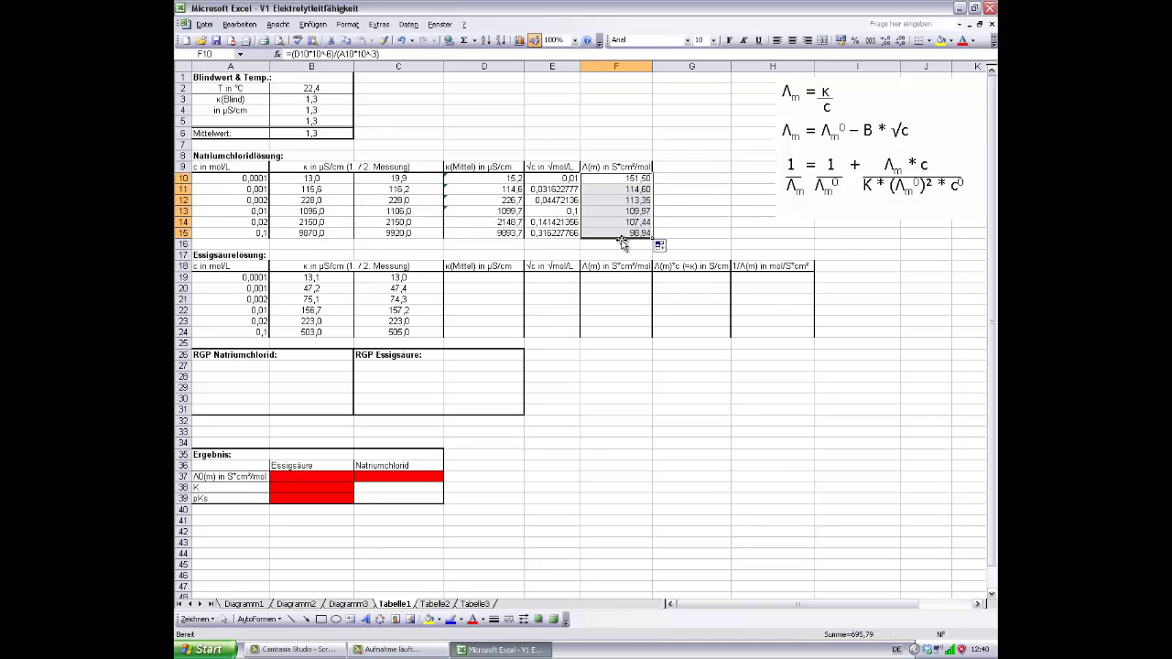
Step: Copy the κ(Mittel) formulas from D10:D15 into the Essigsäurelösung table, starting at D19
{"action": "left_click", "coordinate": [495, 182]}
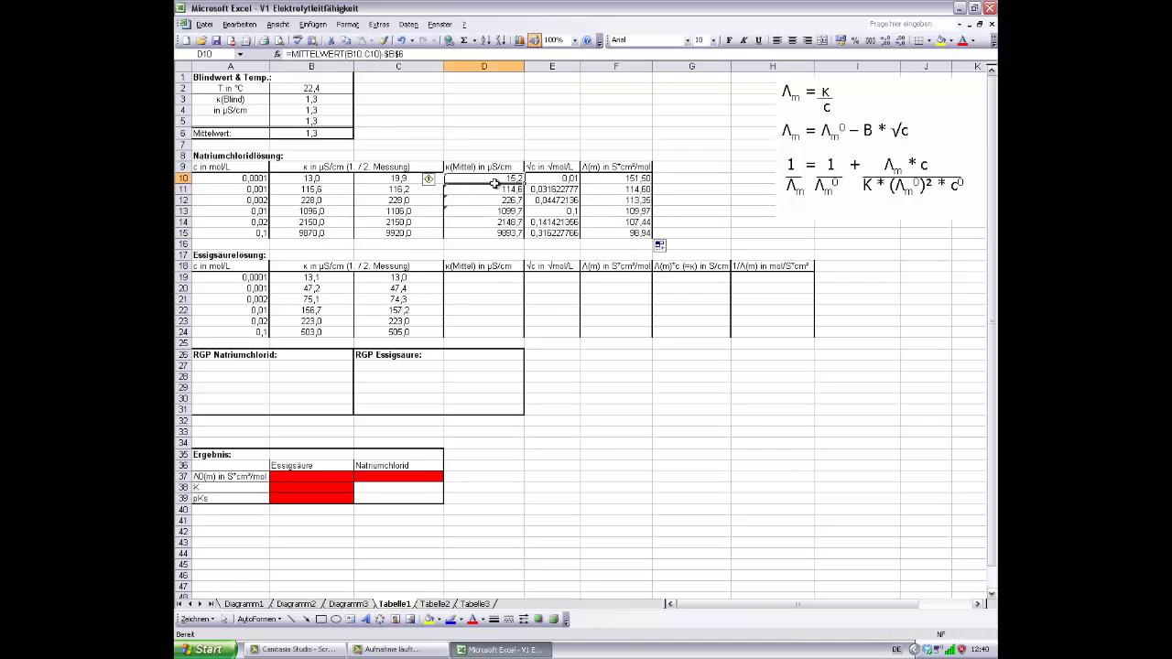
{"action": "left_click_drag", "start_coordinate": [494, 183], "coordinate": [491, 231]}
{"action": "key", "text": "ctrl+c"}
{"action": "left_click", "coordinate": [492, 279]}
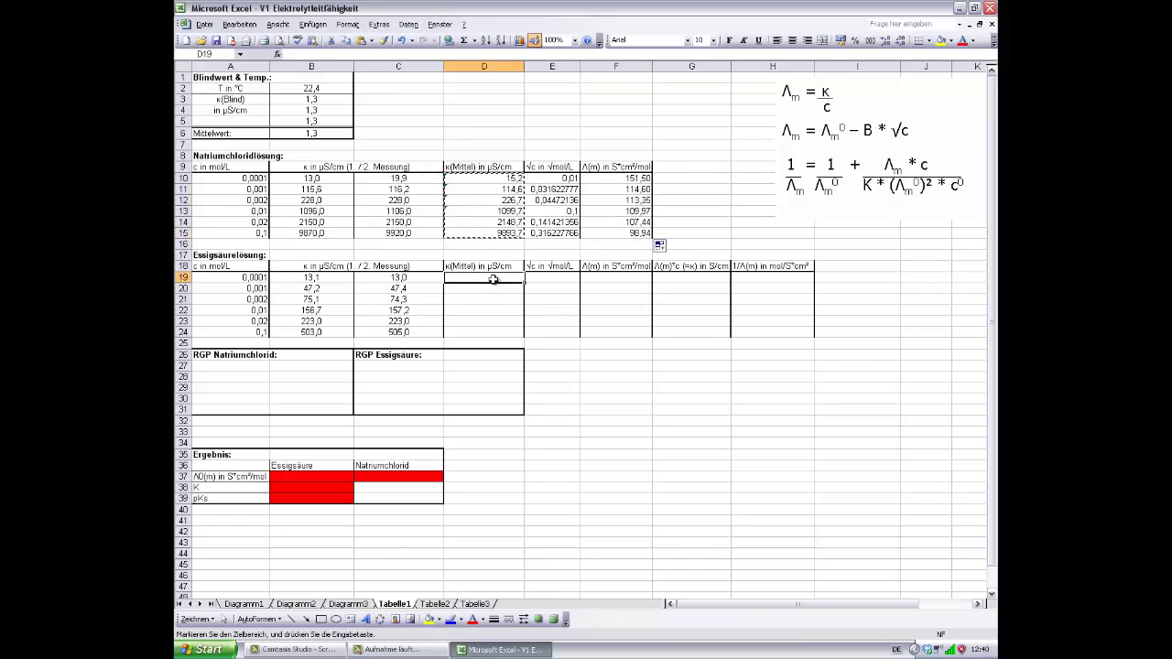
{"action": "key", "text": "ctrl+v"}
Step: Copy the √c formulas from E10:E15 into the Essigsäurelösung table, starting at E19
{"action": "left_click_drag", "start_coordinate": [560, 183], "coordinate": [568, 234]}
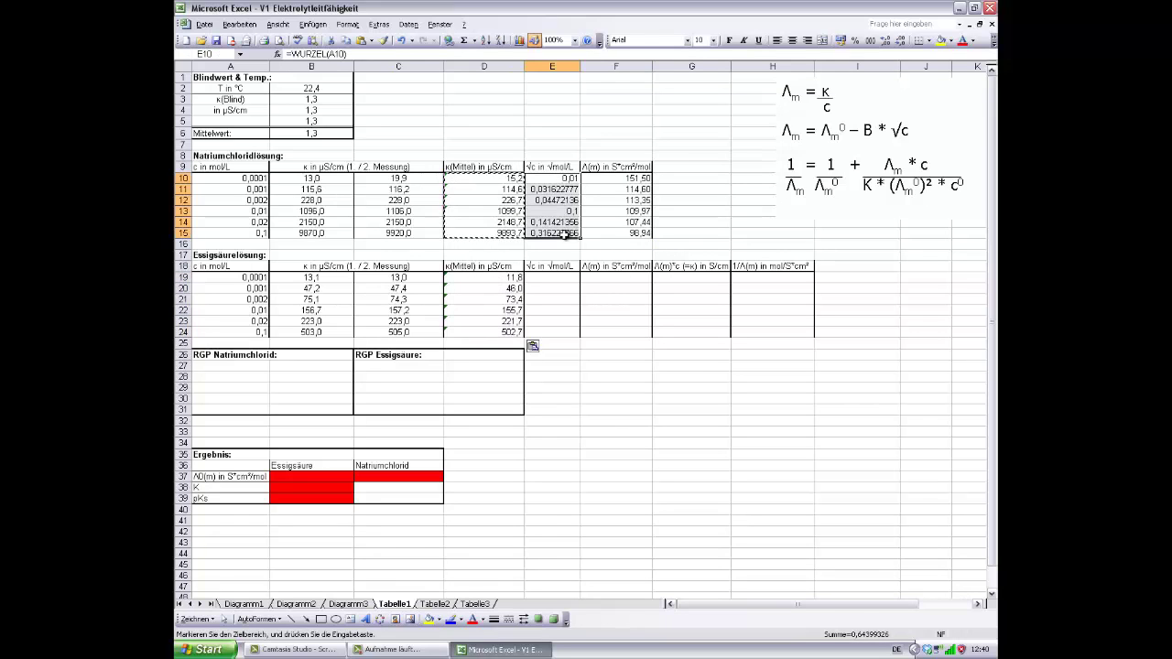
{"action": "key", "text": "ctrl+c"}
{"action": "left_click", "coordinate": [563, 276]}
{"action": "key", "text": "ctrl+v"}
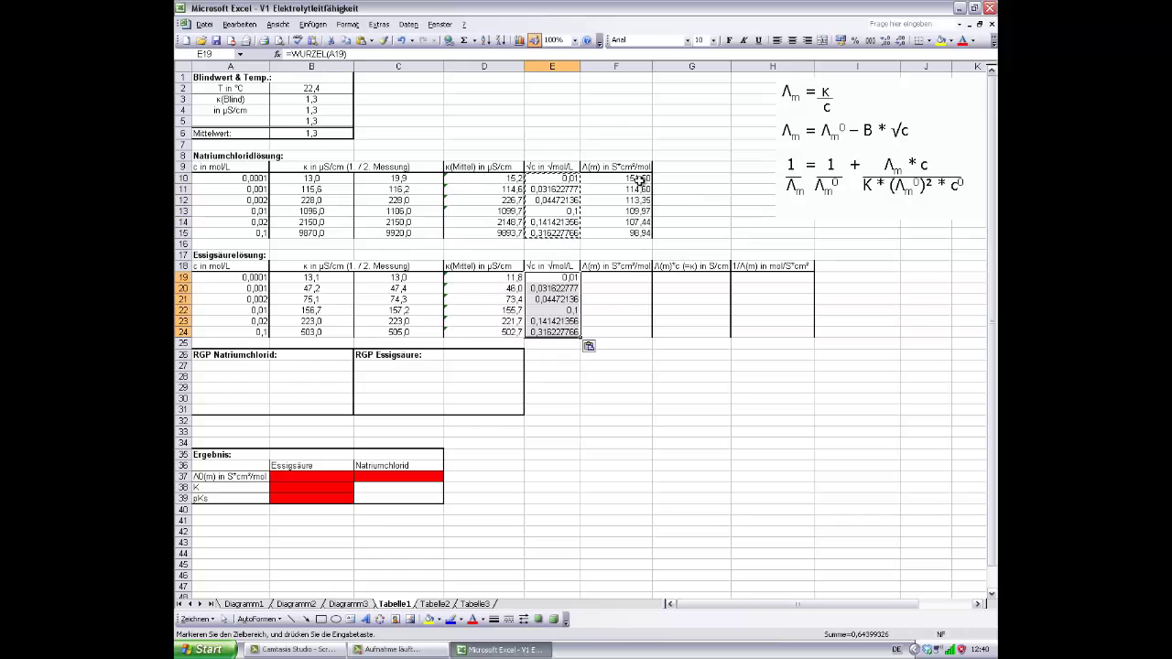
Step: Copy the Λ(m) formulas from F10:F15 into the Essigsäurelösung table, starting at F19
{"action": "left_click_drag", "start_coordinate": [638, 180], "coordinate": [633, 233]}
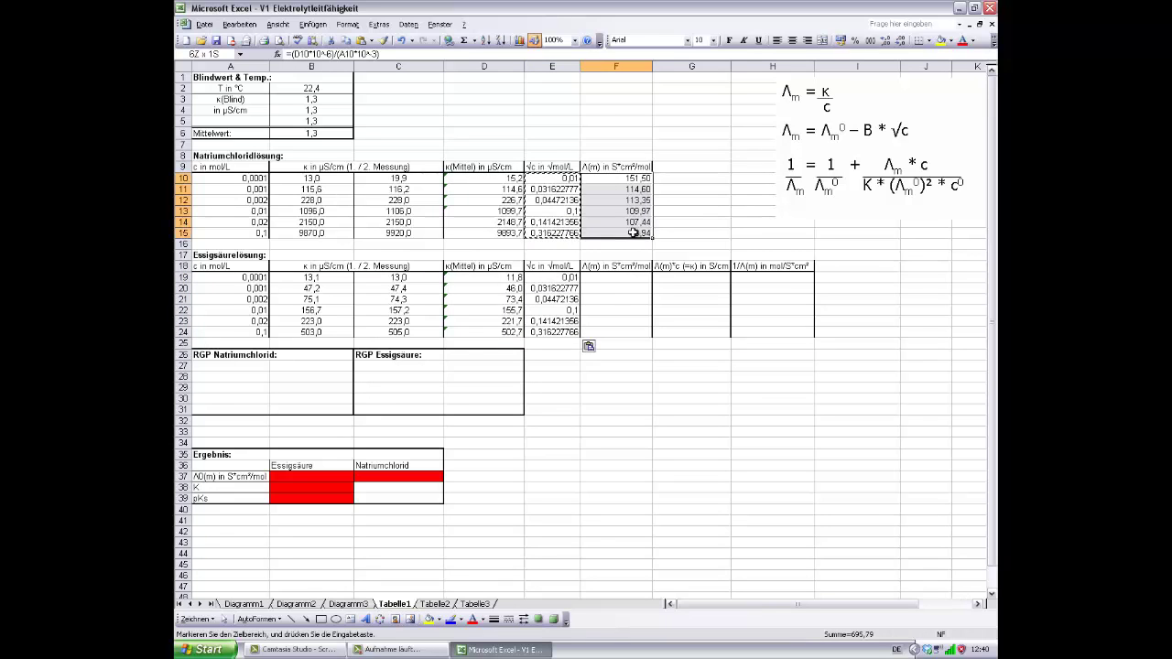
{"action": "key", "text": "ctrl+c"}
{"action": "left_click", "coordinate": [631, 278]}
{"action": "key", "text": "ctrl+v"}
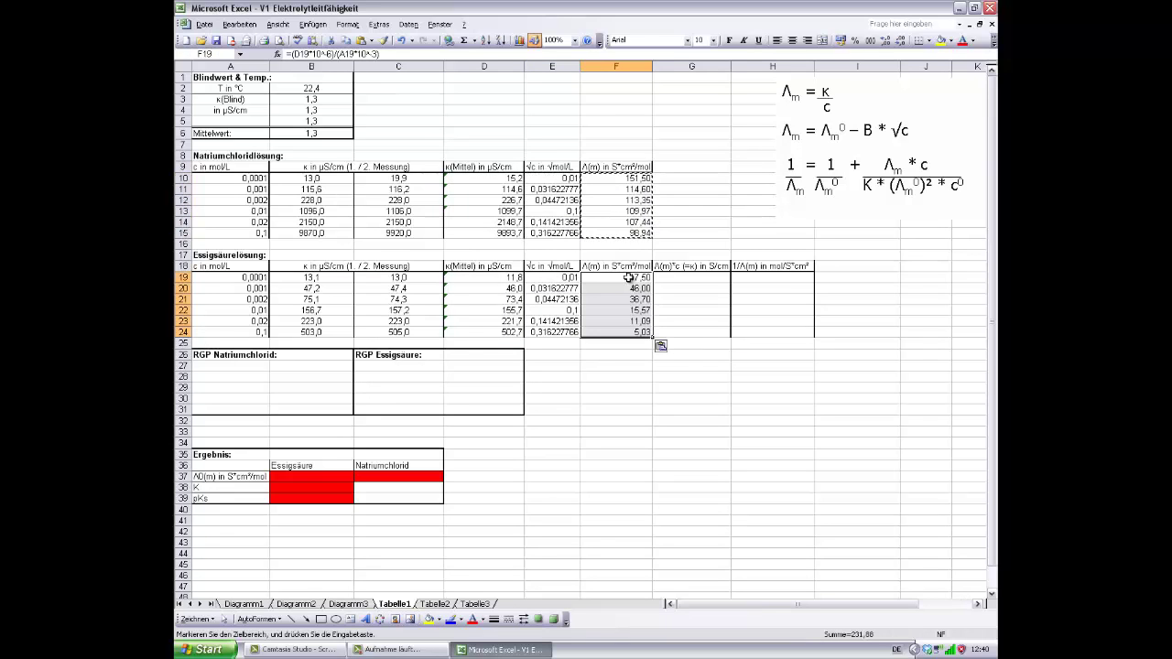
Step: Enter =F19*A19*10^-3 in G19 and fill it down to G24 for the acetic acid Λ(m)*c column
{"action": "double_click", "coordinate": [679, 279]}
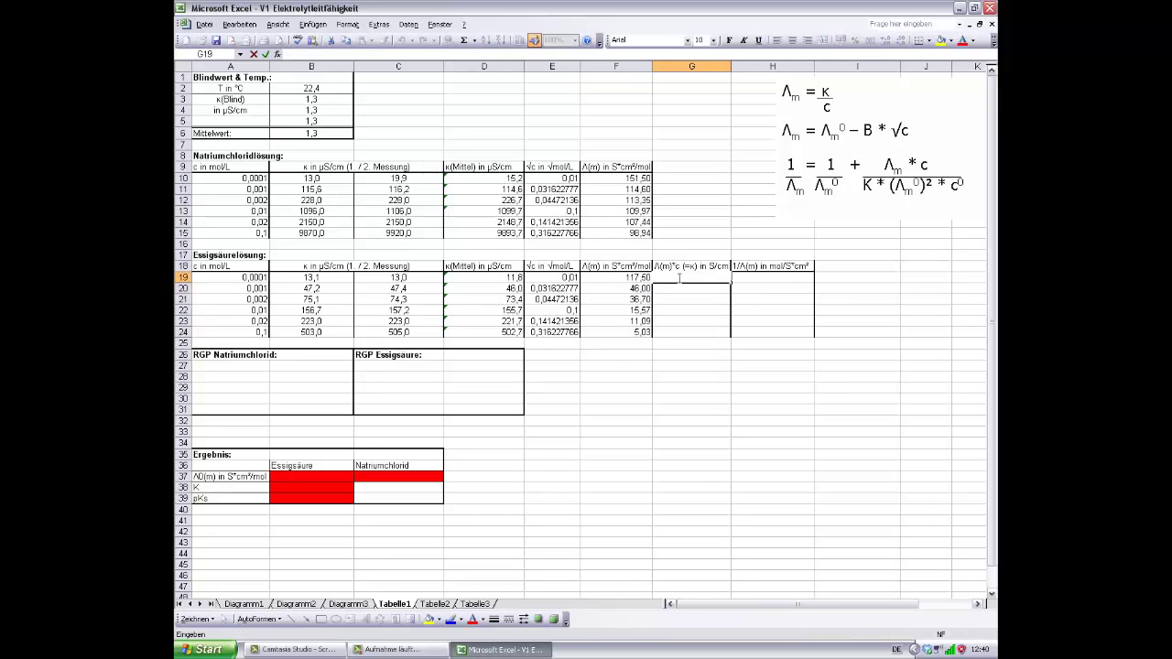
{"action": "type", "text": "="}
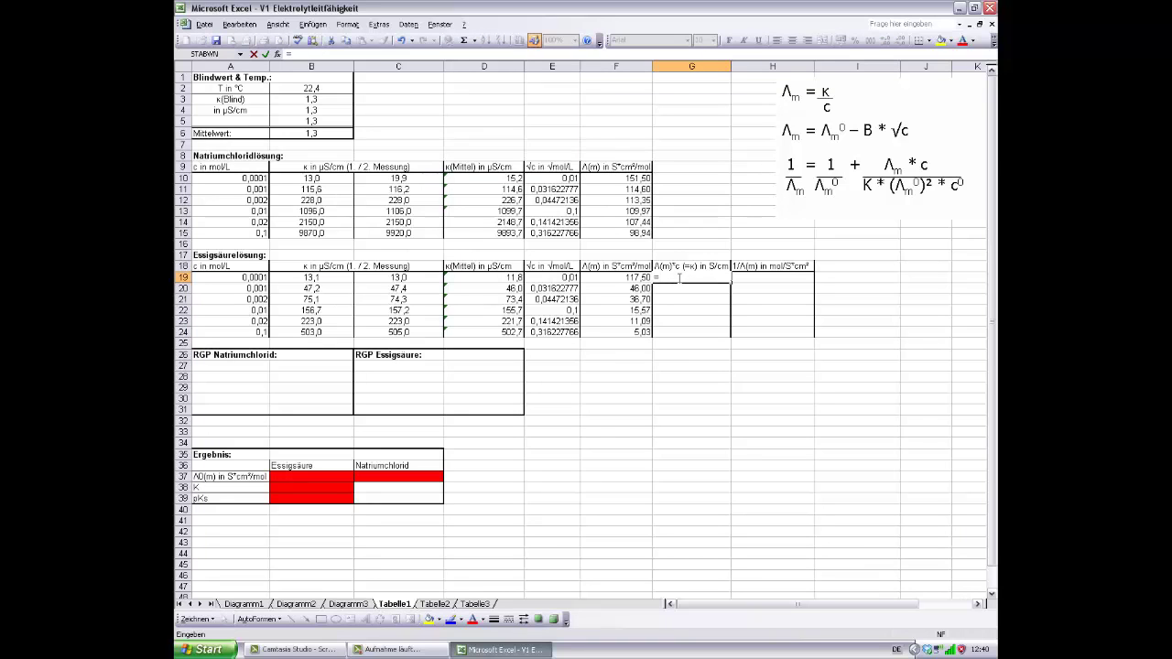
{"action": "left_click", "coordinate": [625, 280]}
{"action": "left_click", "coordinate": [257, 283]}
{"action": "type", "text": "*1"}
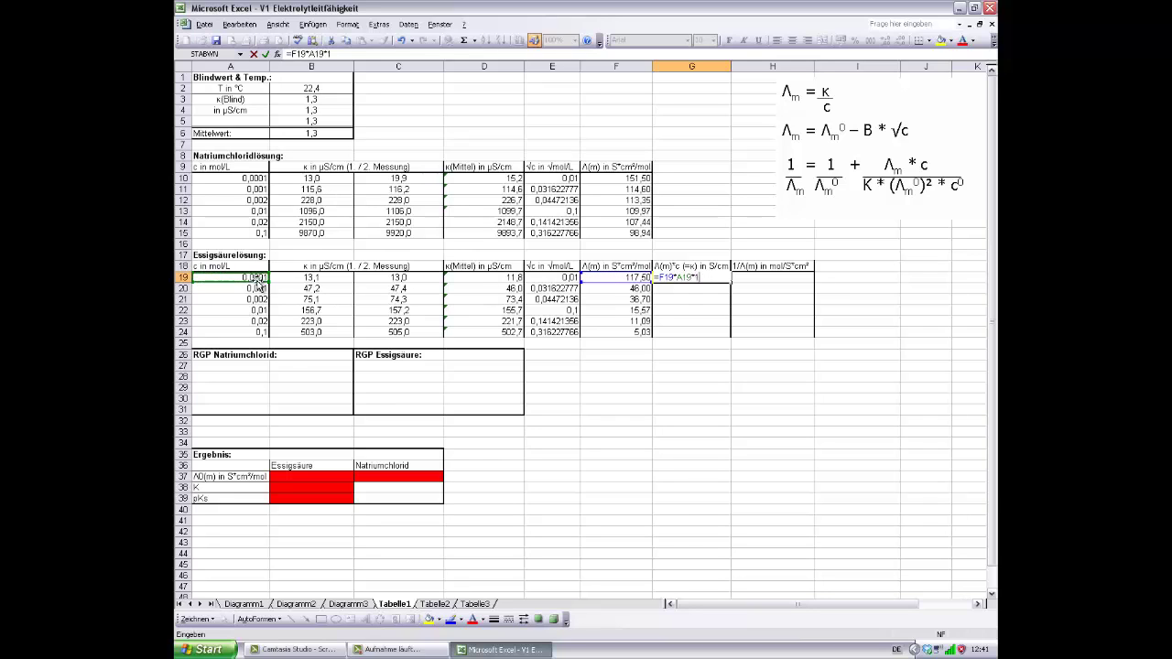
{"action": "type", "text": "0^-3"}
{"action": "key", "text": "Return"}
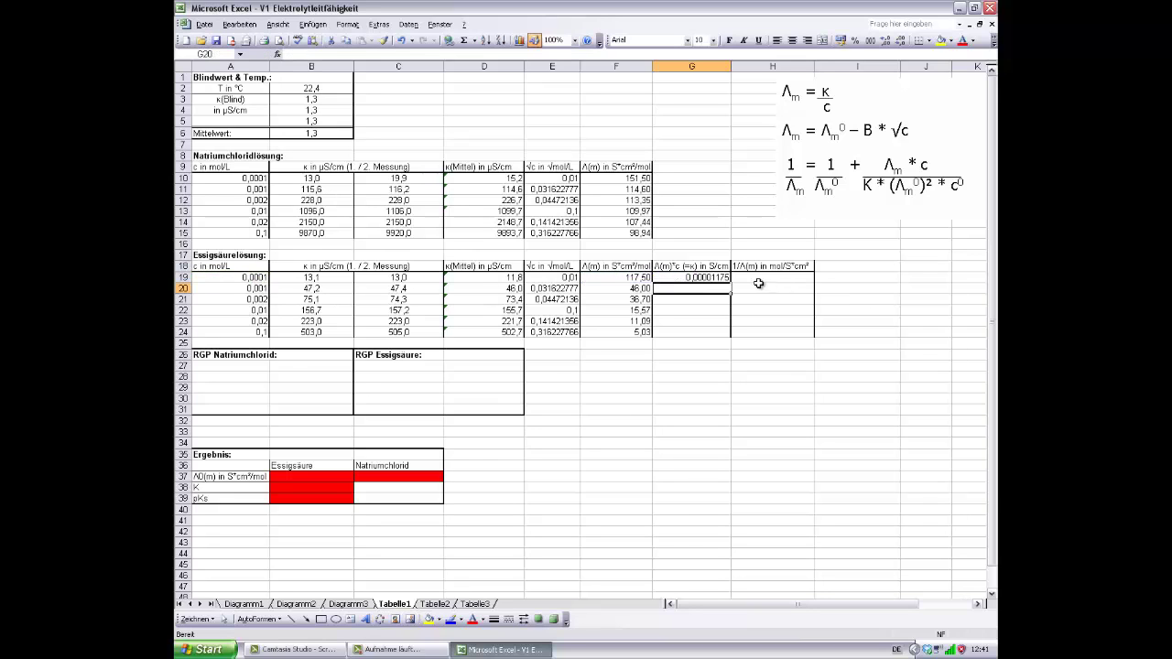
{"action": "left_click", "coordinate": [719, 277]}
{"action": "double_click", "coordinate": [729, 281]}
Step: Calculate the reciprocal 1/Λ(m) for acetic acid with =1/F19 in H19, filled down to H24
{"action": "left_click", "coordinate": [749, 276]}
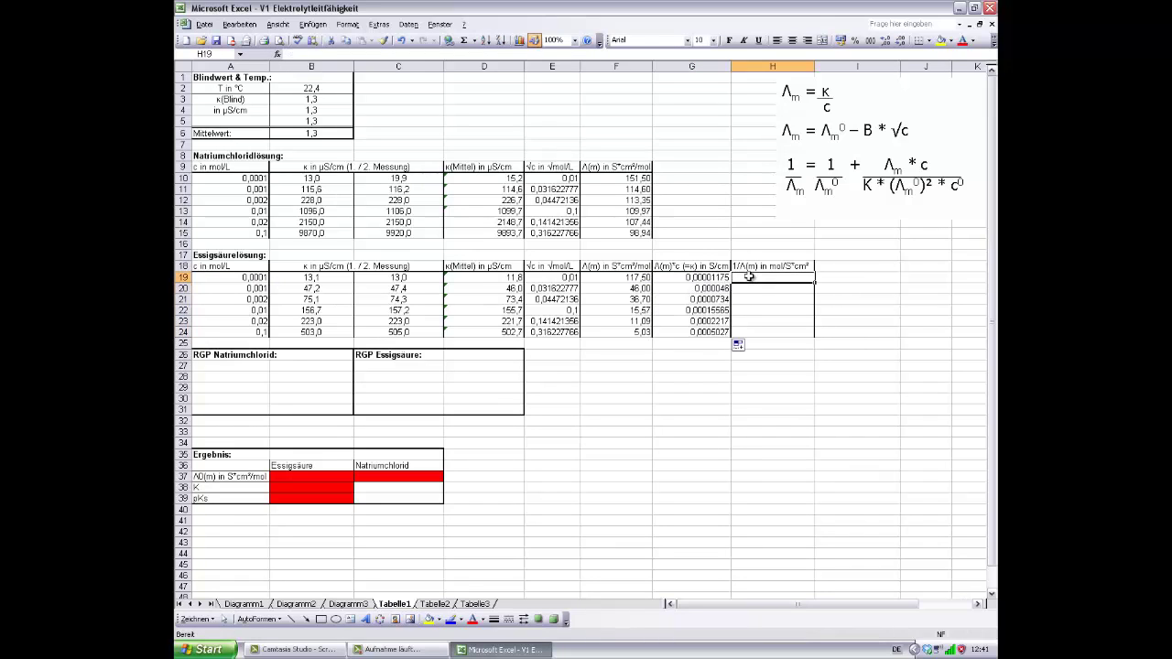
{"action": "type", "text": "="}
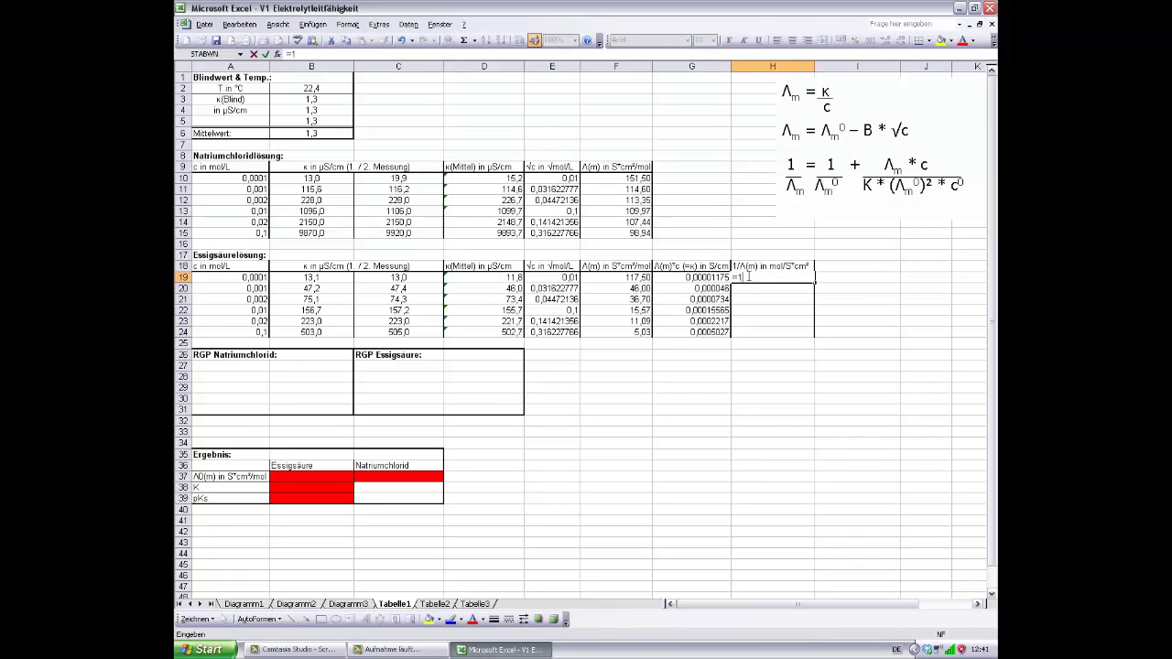
{"action": "type", "text": "1/"}
{"action": "left_click", "coordinate": [640, 278]}
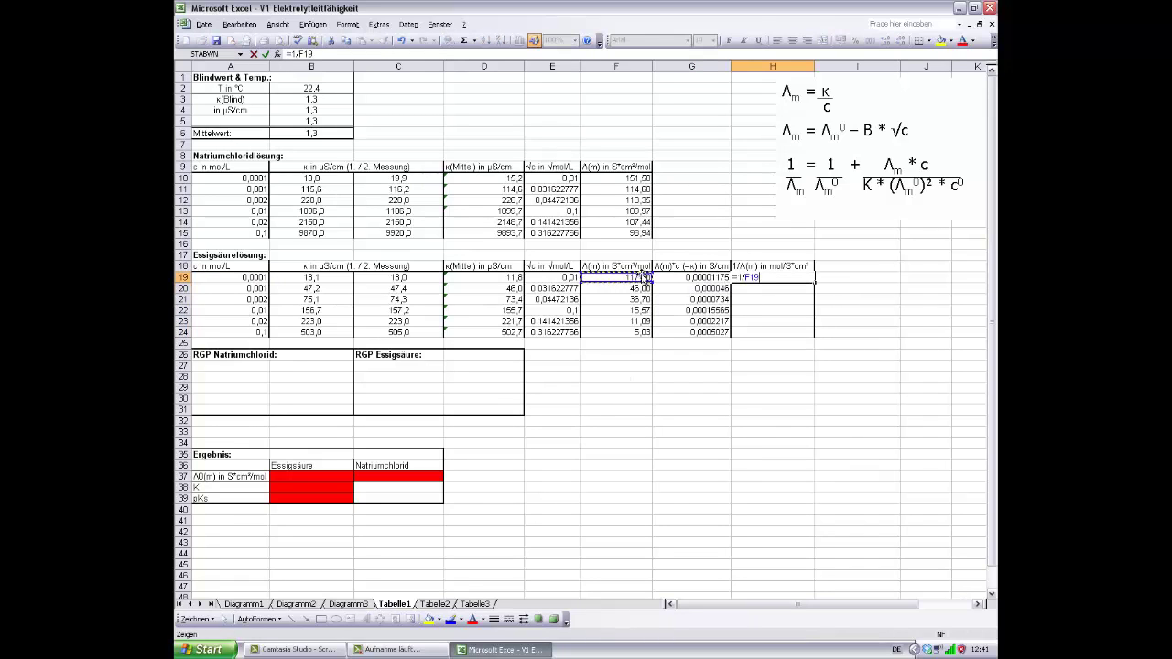
{"action": "key", "text": "Return"}
{"action": "left_click", "coordinate": [789, 277]}
{"action": "double_click", "coordinate": [814, 283]}
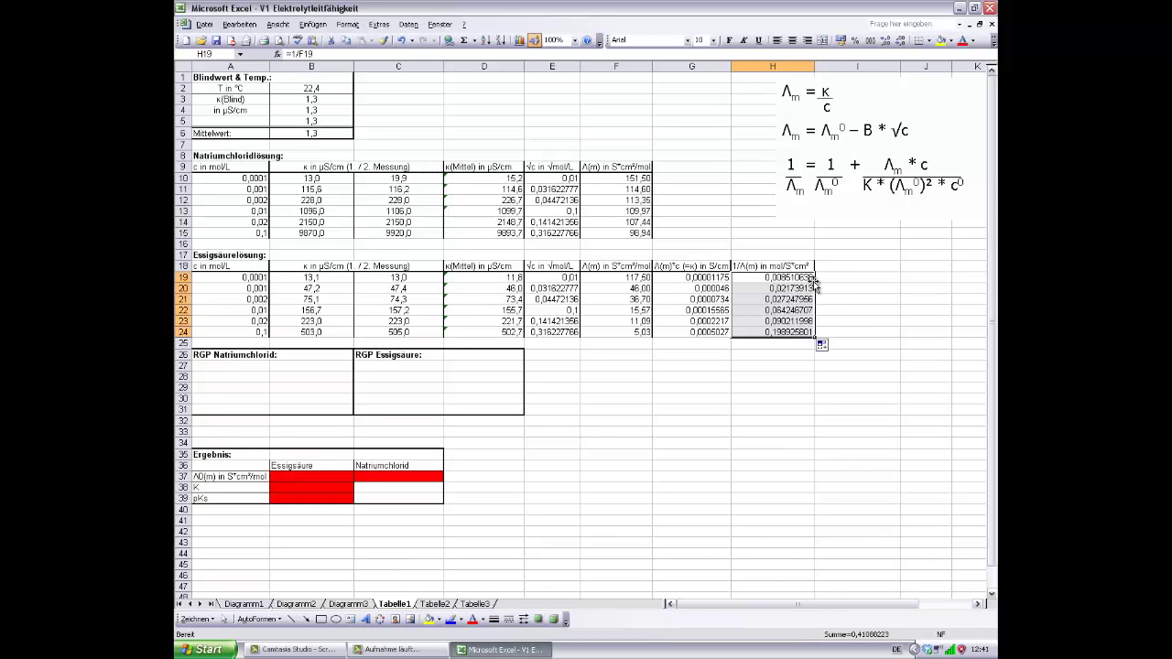
{"action": "left_click", "coordinate": [664, 386]}
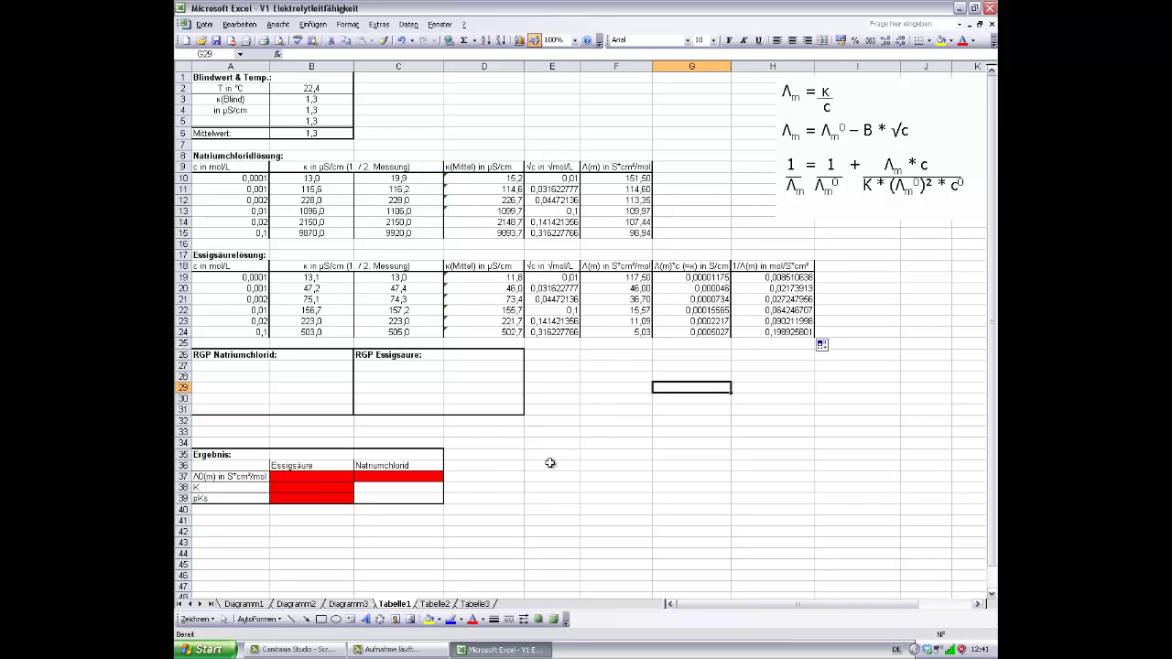
Step: Examine the charts on the Diagramm1, Diagramm2 and Diagramm3 sheets, and return to Tabelle1
{"action": "left_click", "coordinate": [243, 604]}
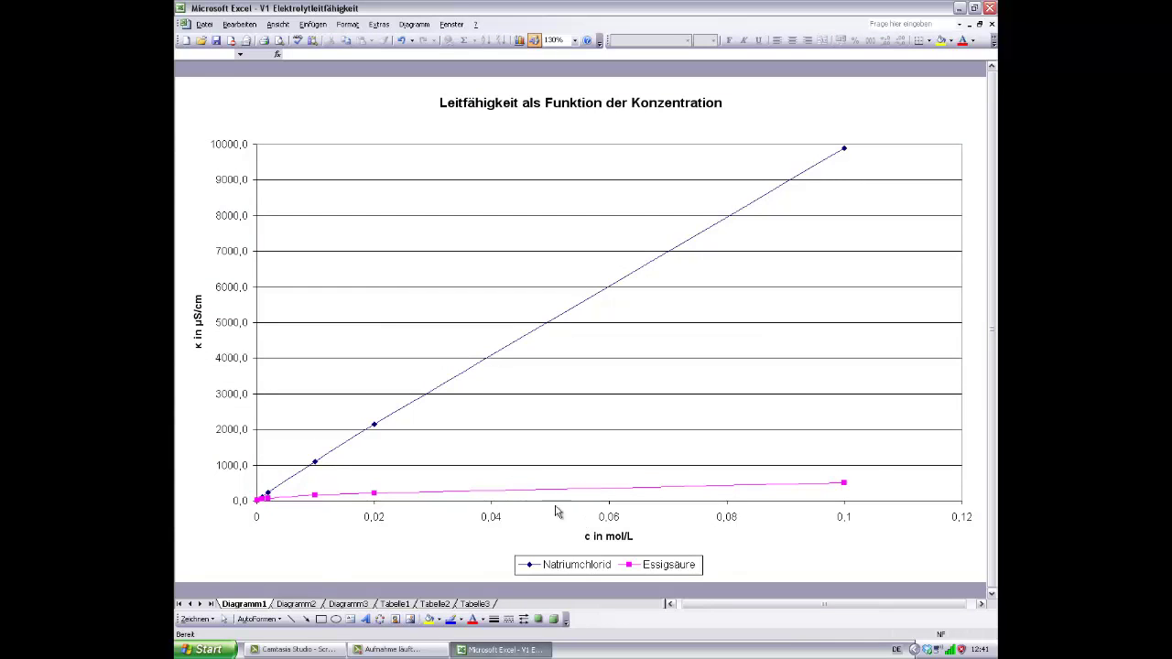
{"action": "left_click", "coordinate": [297, 604]}
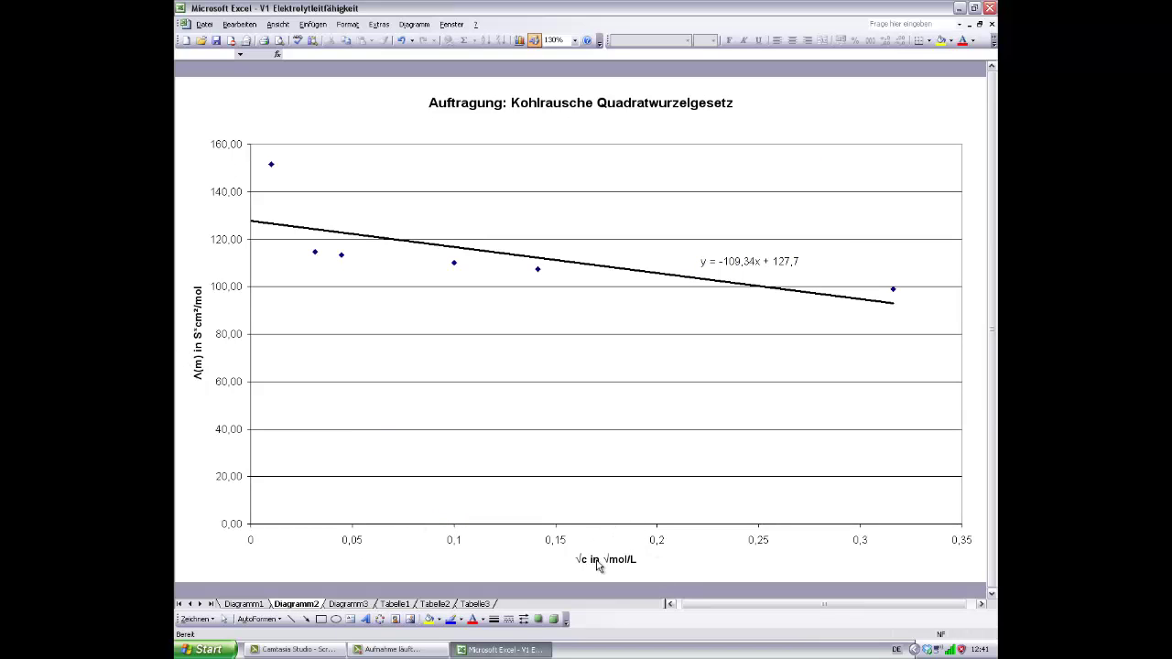
{"action": "left_click", "coordinate": [367, 603]}
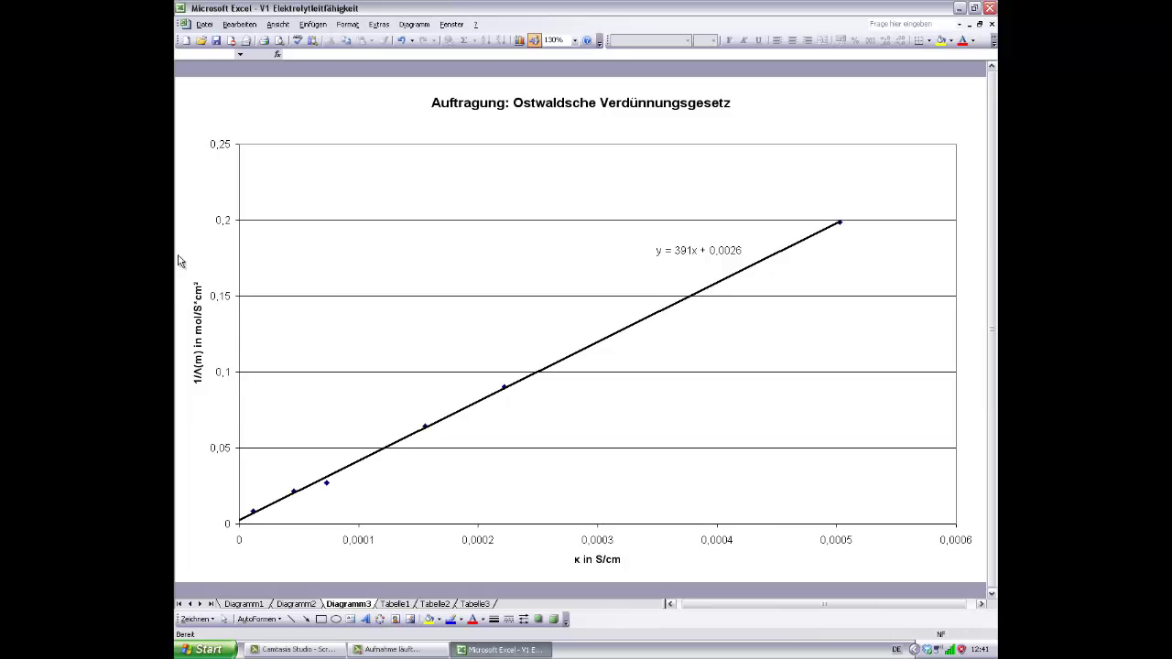
{"action": "left_click", "coordinate": [395, 603]}
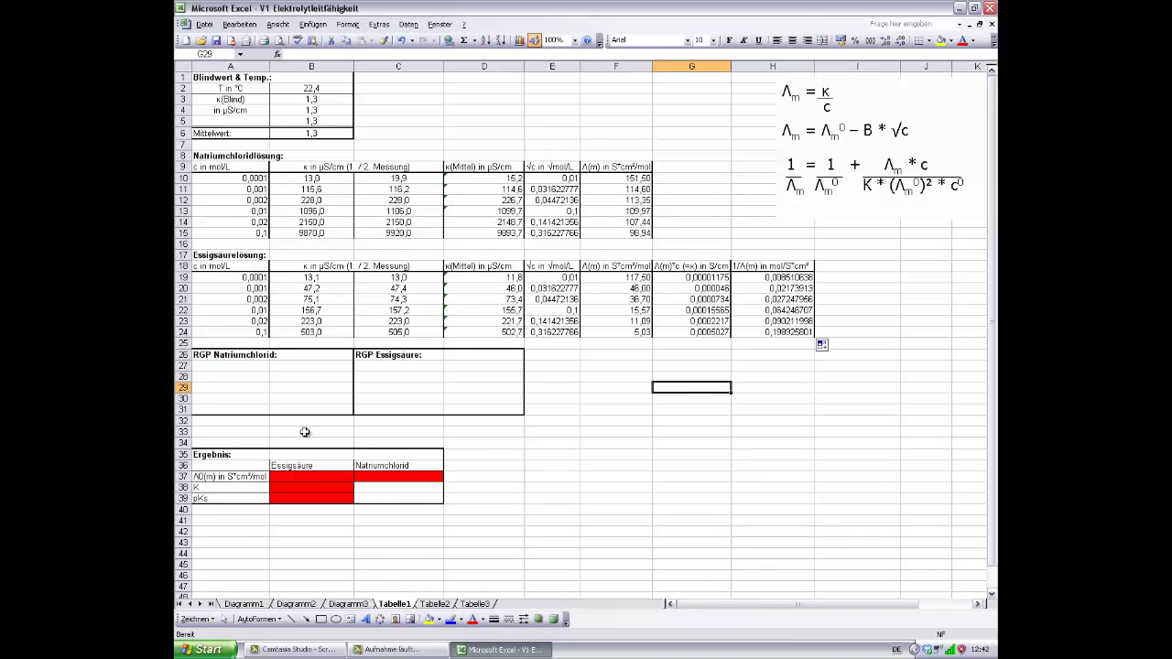
Step: Fill A27:B31 under RGP Natriumchlorid with the array formula =RGP(F10:F15;E10:E15;WAHR;WAHR)
{"action": "left_click_drag", "start_coordinate": [241, 365], "coordinate": [300, 411]}
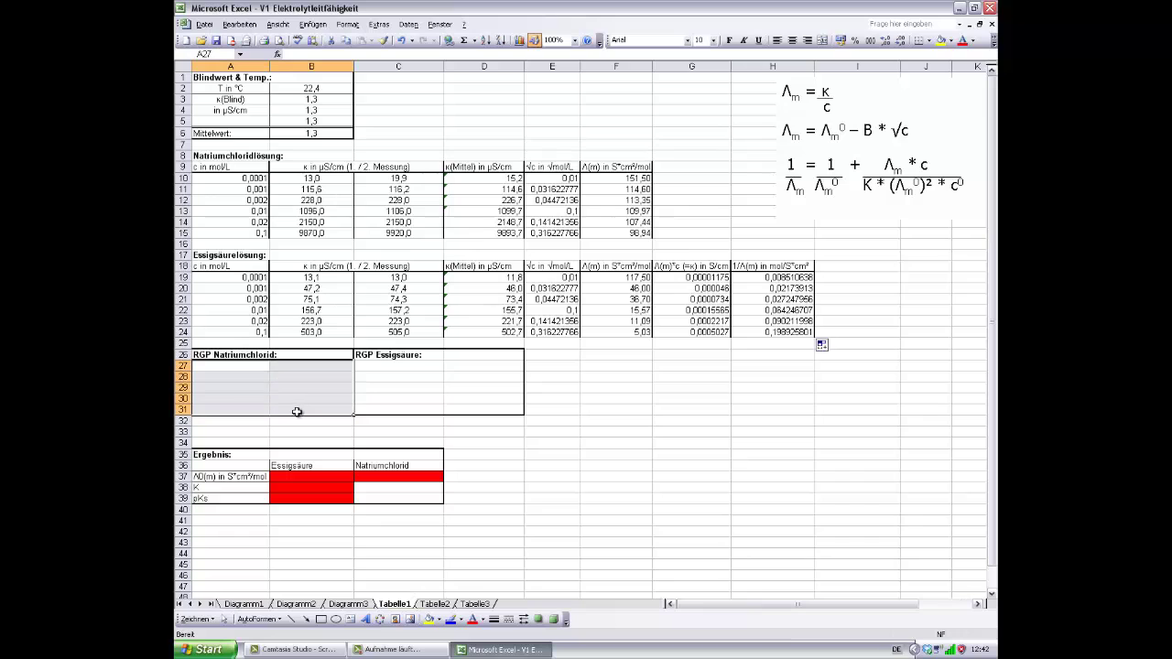
{"action": "type", "text": "=RGP("}
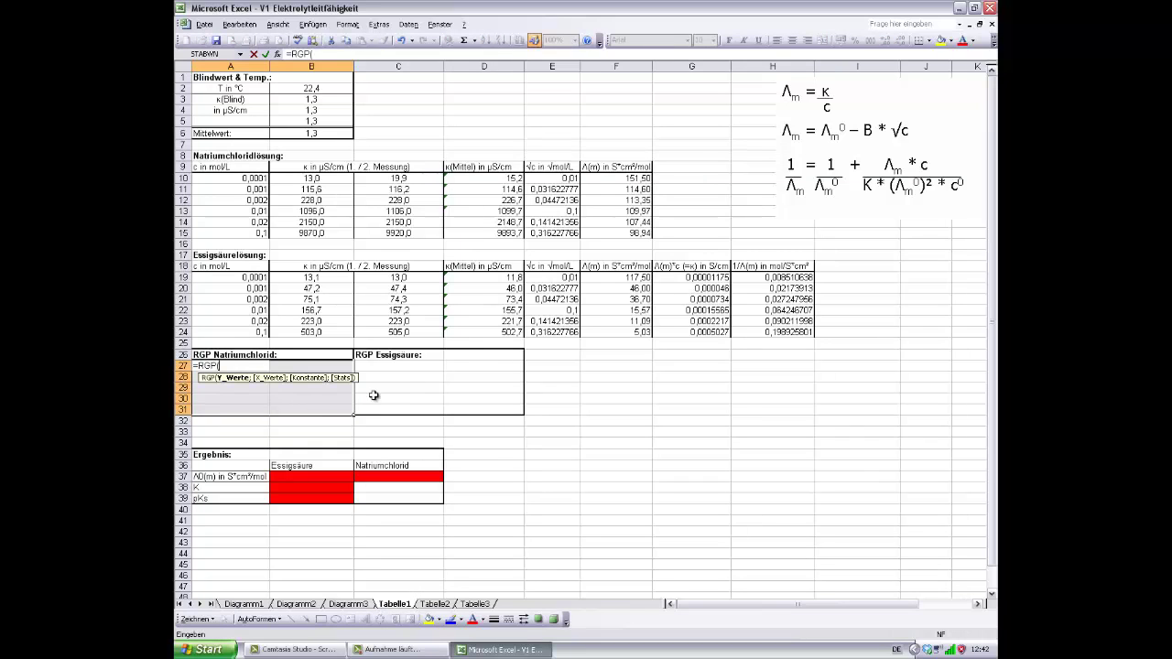
{"action": "left_click_drag", "start_coordinate": [641, 178], "coordinate": [639, 232]}
{"action": "type", "text": ";"}
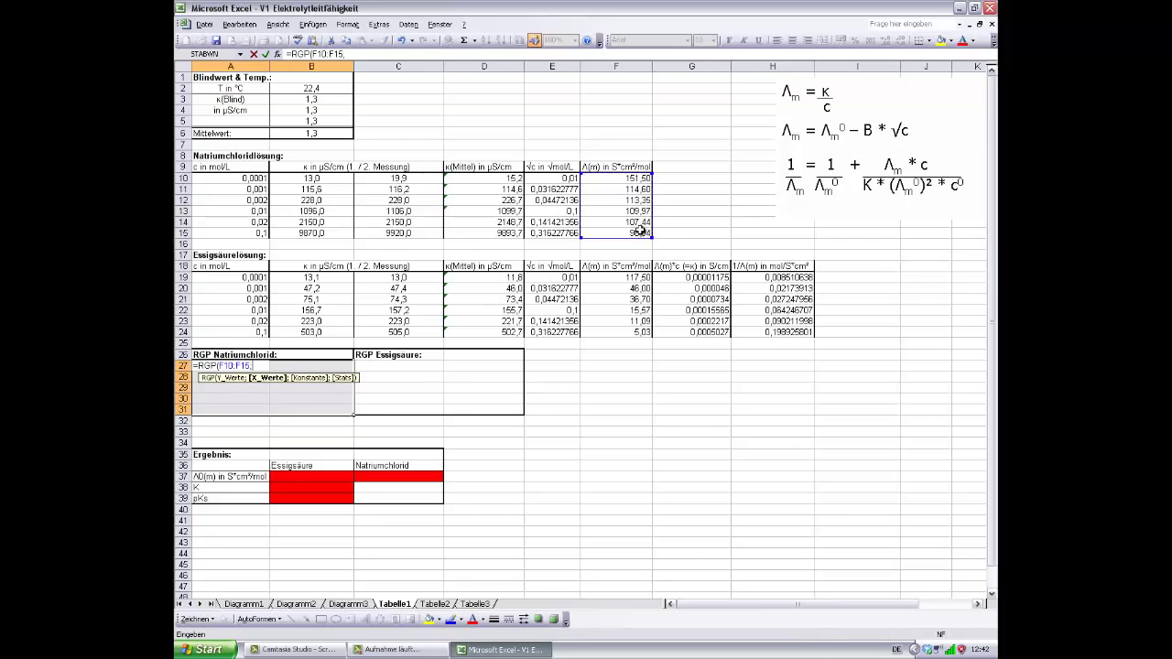
{"action": "left_click_drag", "start_coordinate": [559, 178], "coordinate": [568, 235]}
{"action": "type", "text": ";WA"}
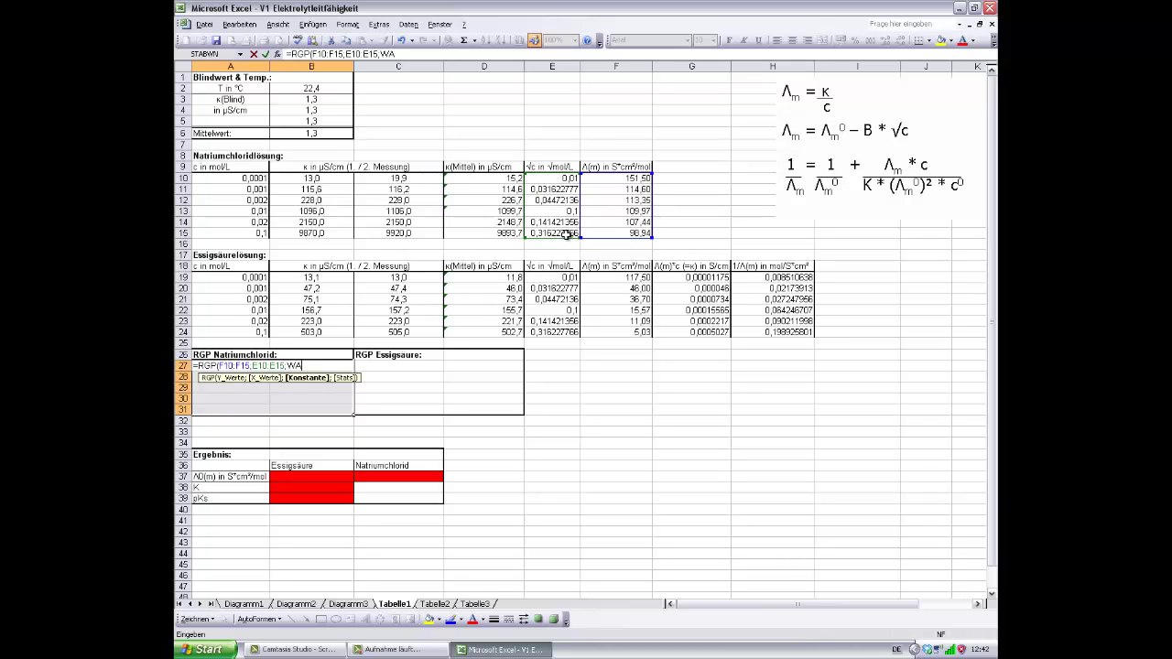
{"action": "type", "text": "HR;WAHR"}
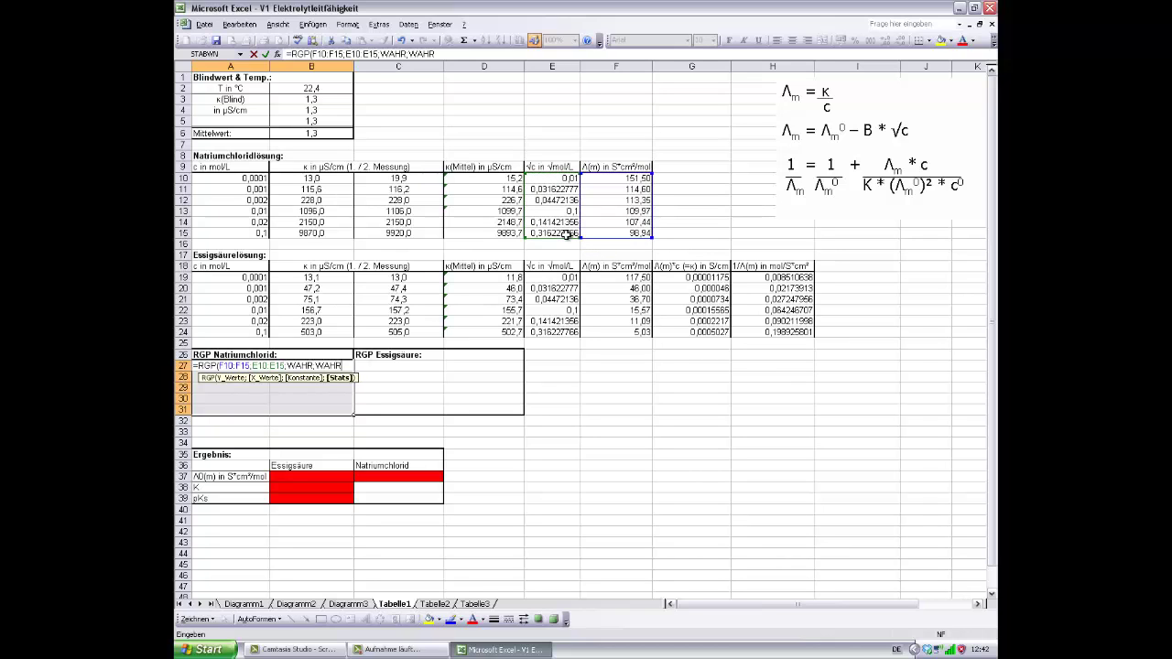
{"action": "type", "text": ")"}
{"action": "key", "text": "ctrl+shift+Return"}
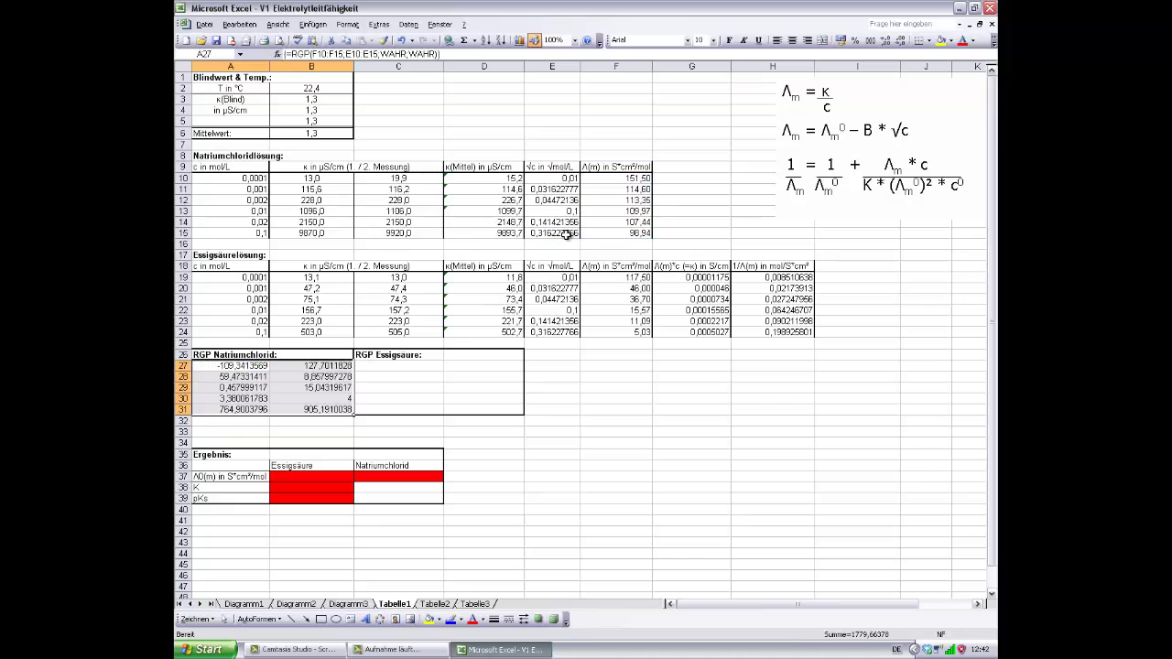
Step: Fill C27:D31 under RGP Essigsäure with the array formula =RGP(H19:H24;G19:G24;WAHR;WAHR)
{"action": "left_click_drag", "start_coordinate": [422, 363], "coordinate": [472, 412]}
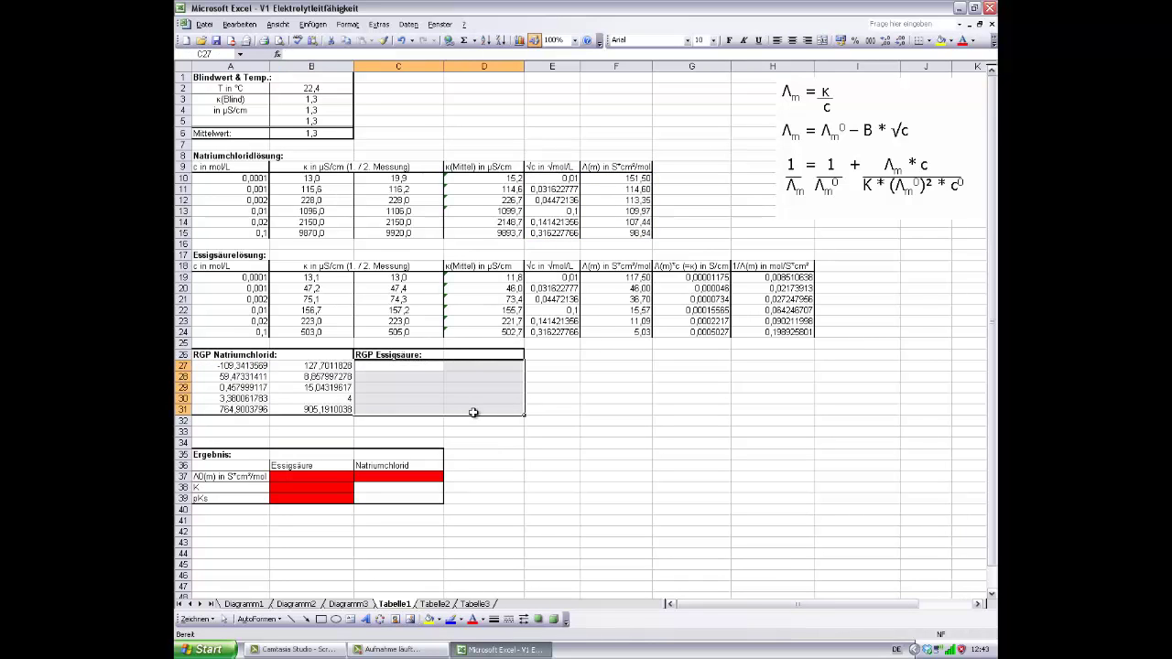
{"action": "type", "text": "=RGP("}
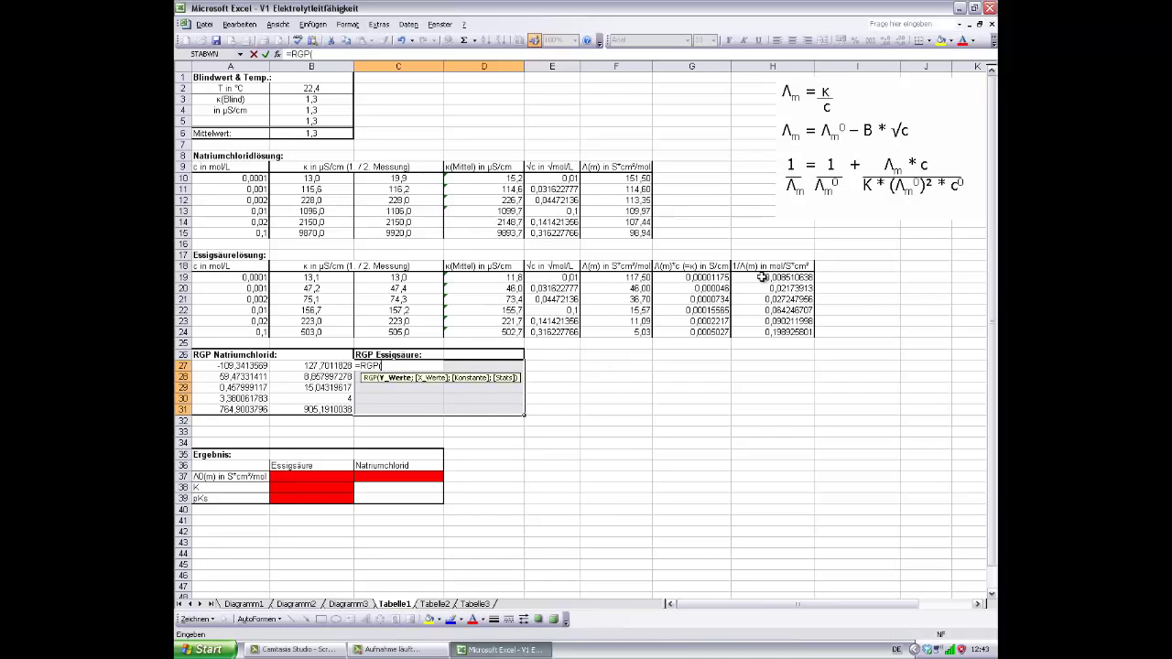
{"action": "left_click_drag", "start_coordinate": [758, 278], "coordinate": [758, 332]}
{"action": "type", "text": ";"}
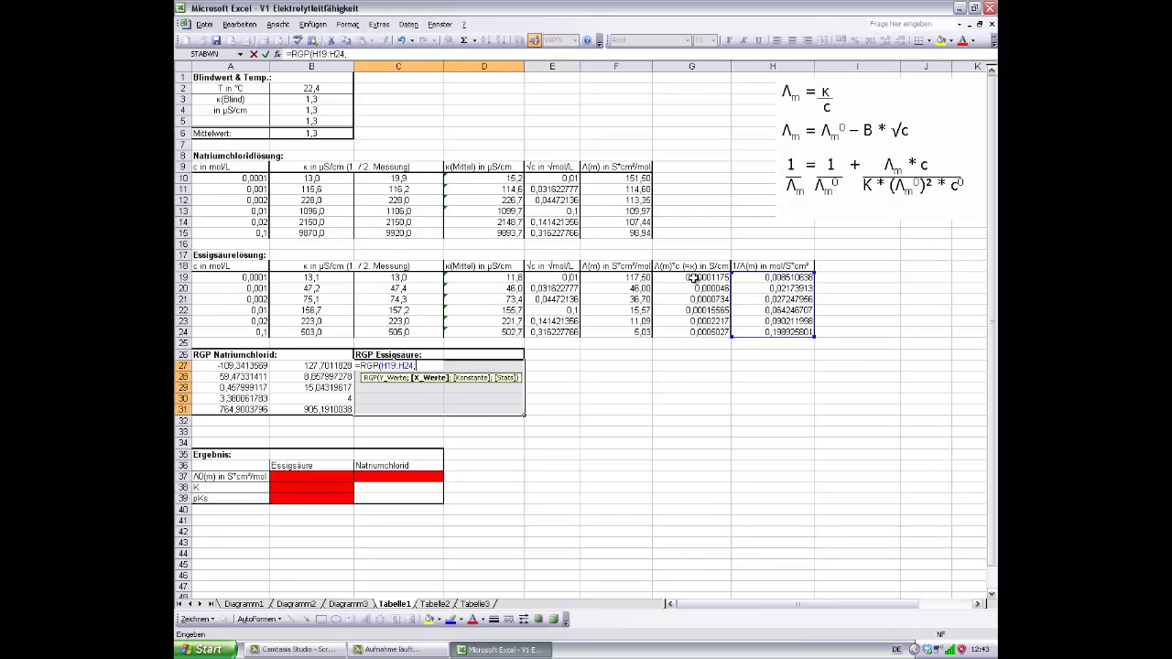
{"action": "left_click_drag", "start_coordinate": [694, 278], "coordinate": [694, 328]}
{"action": "type", "text": ";"}
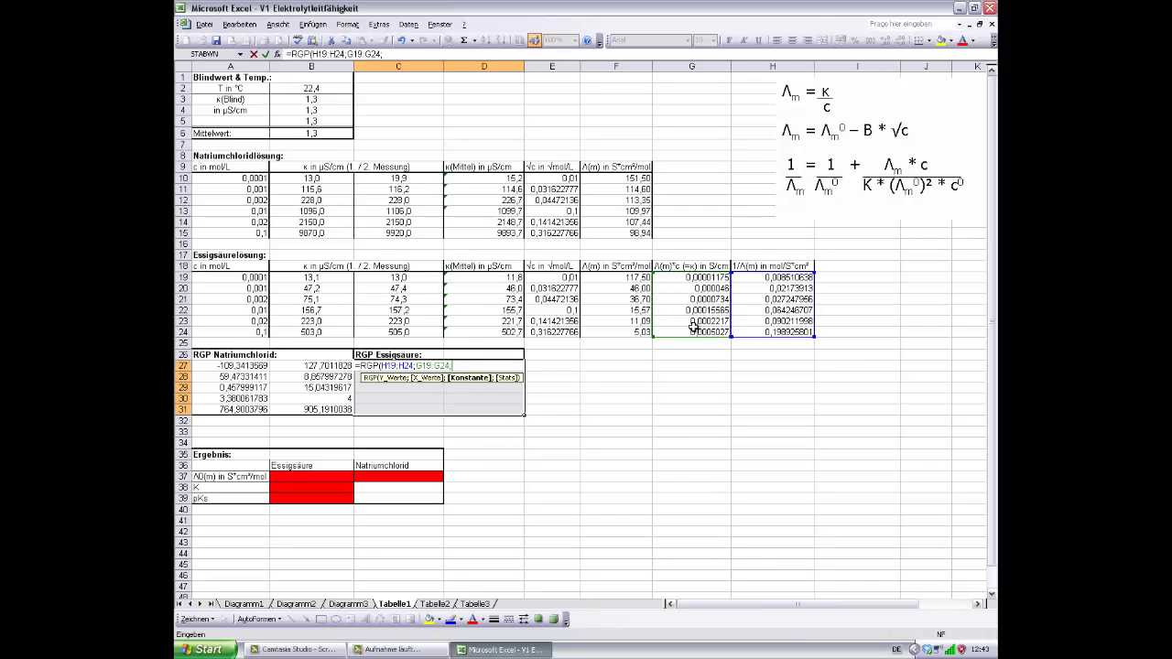
{"action": "type", "text": "WHAH"}
{"action": "type", "text": ";"}
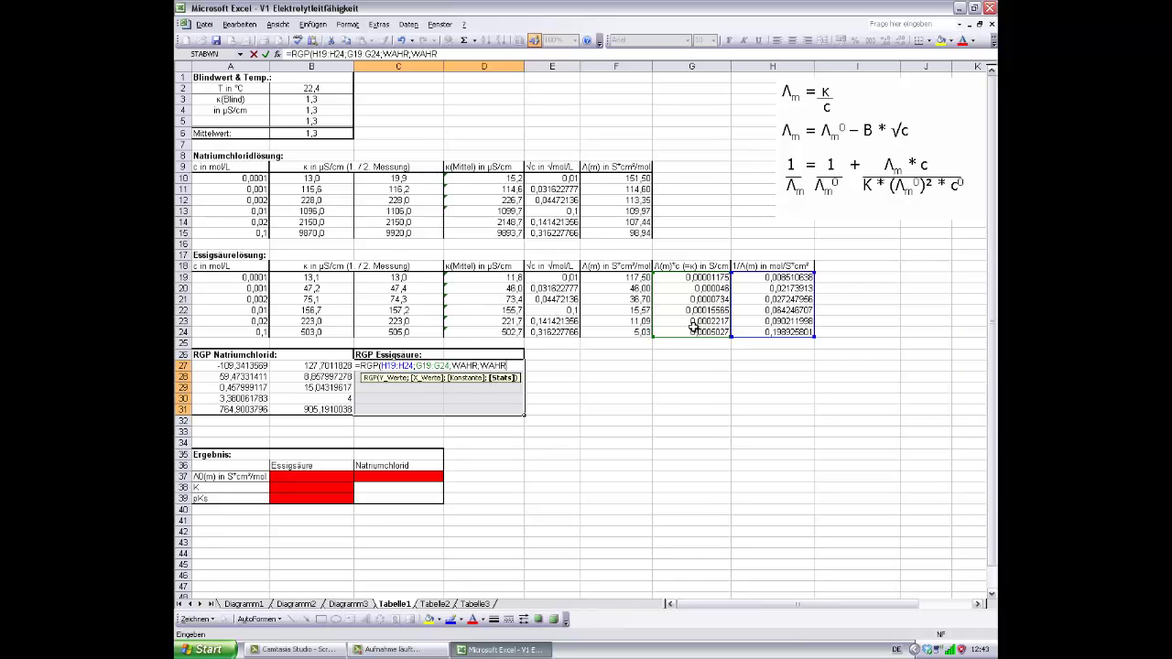
{"action": "type", "text": "WAHR"}
{"action": "key", "text": "ctrl+shift+Return"}
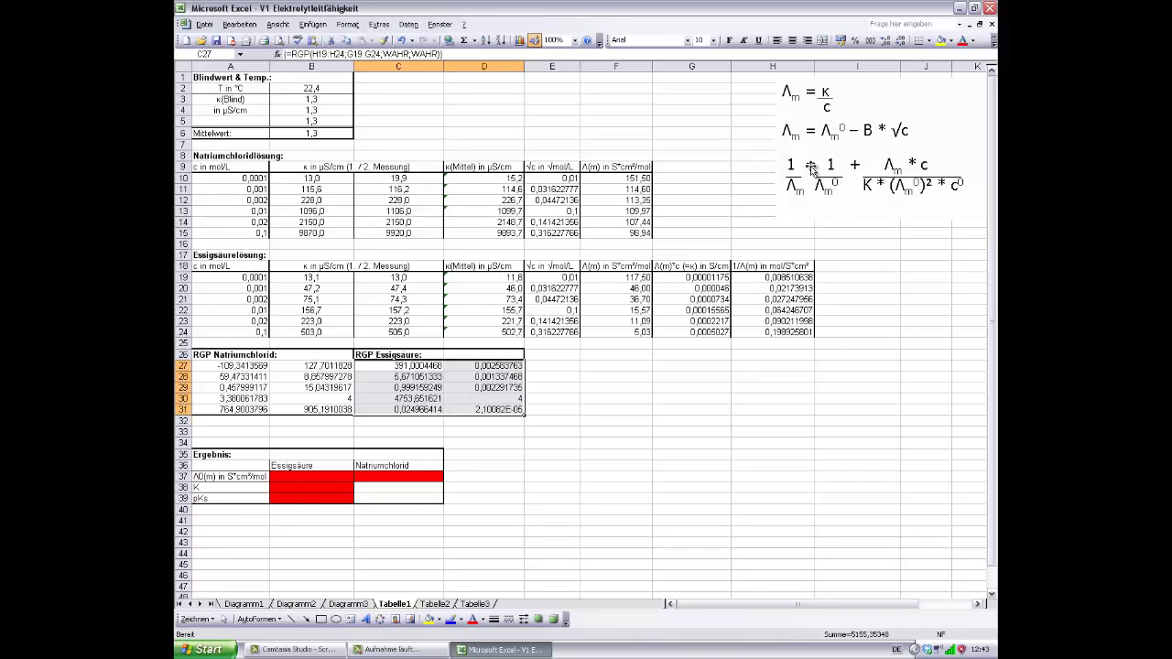
Step: Enter Λ0(m) in the Ergebnis table: =B27 for Natriumchlorid in C37 and =1/D27 for Essigsäure in B37
{"action": "left_click", "coordinate": [432, 475]}
{"action": "type", "text": "="}
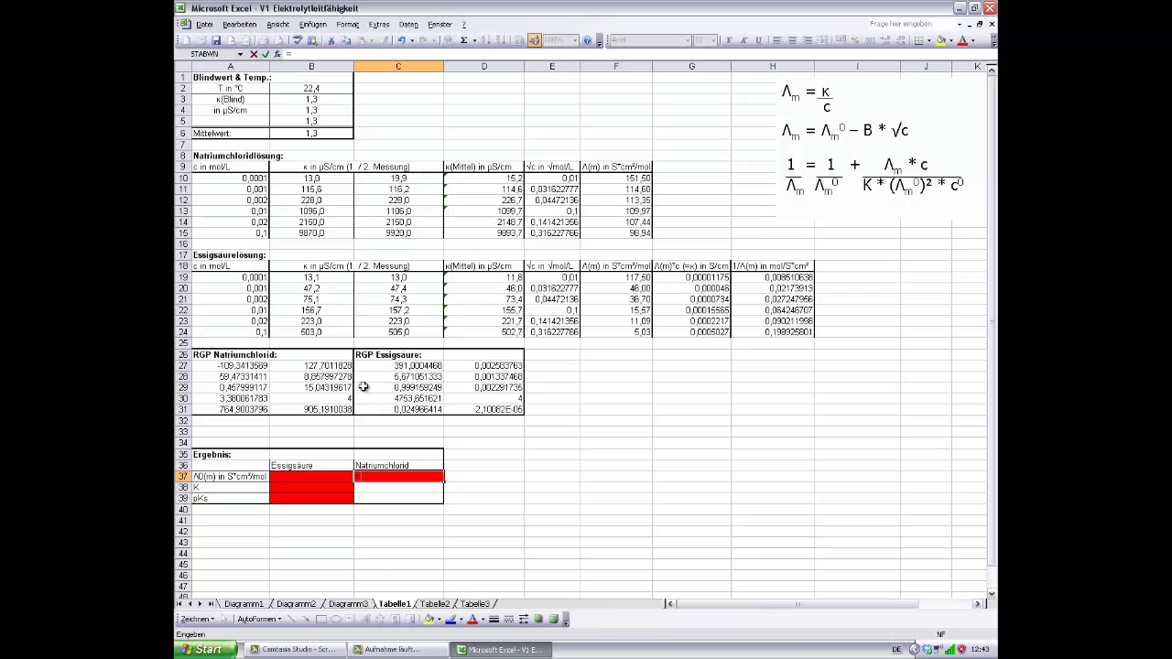
{"action": "left_click", "coordinate": [345, 366]}
{"action": "key", "text": "Return"}
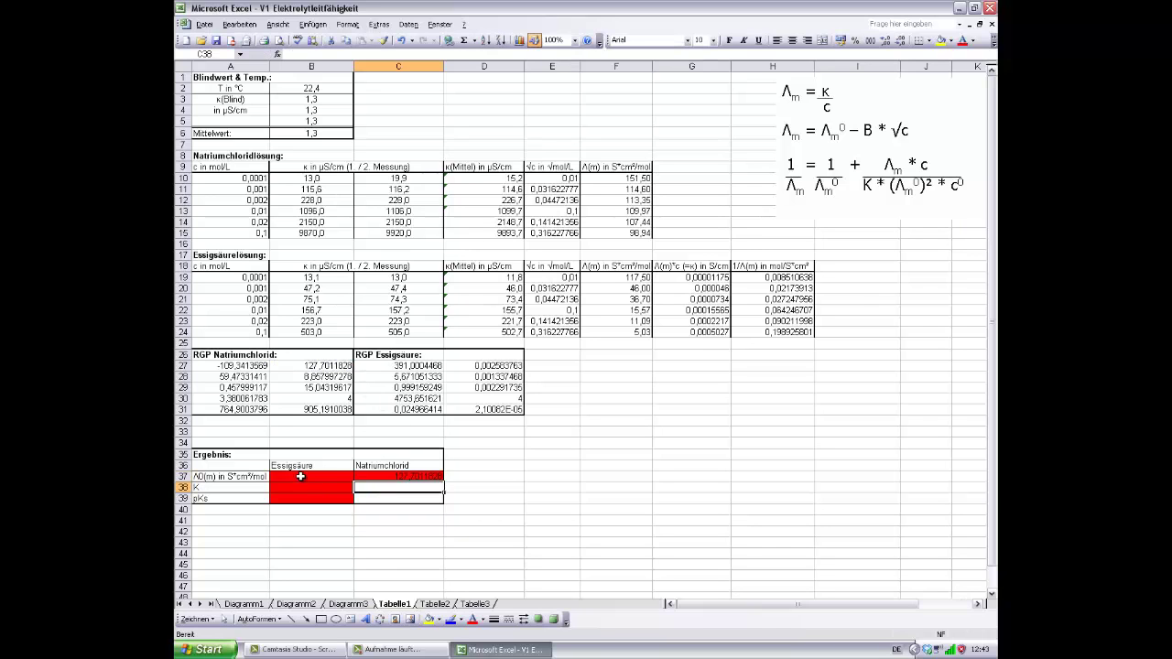
{"action": "left_click", "coordinate": [300, 476]}
{"action": "type", "text": "=1/"}
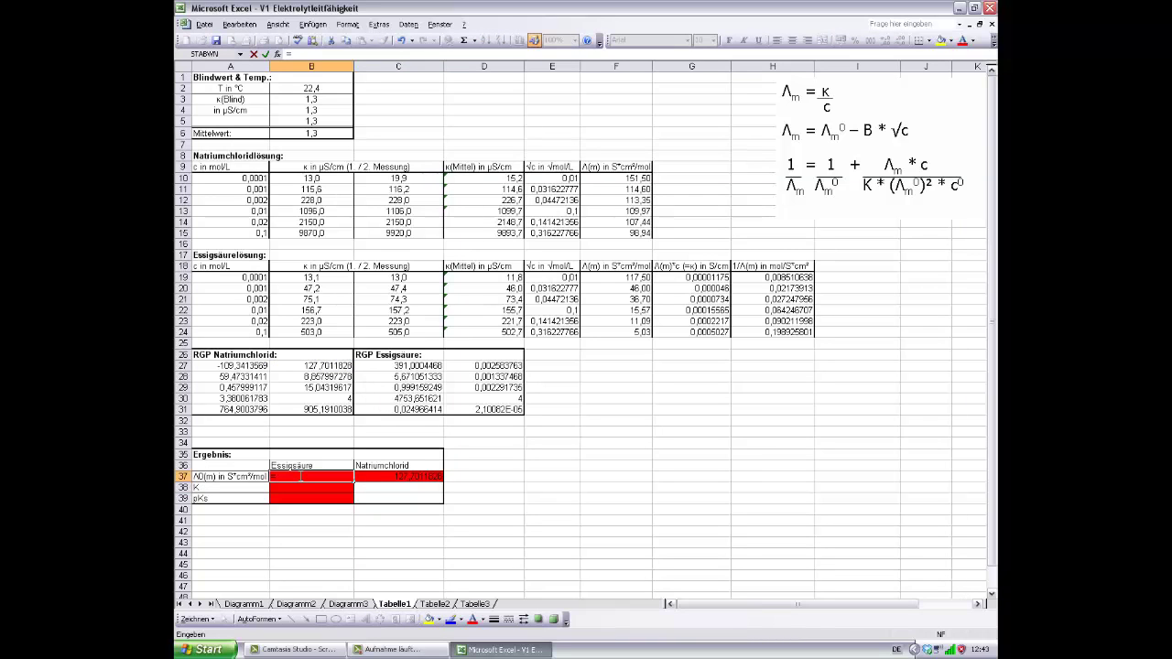
{"action": "left_click", "coordinate": [501, 365]}
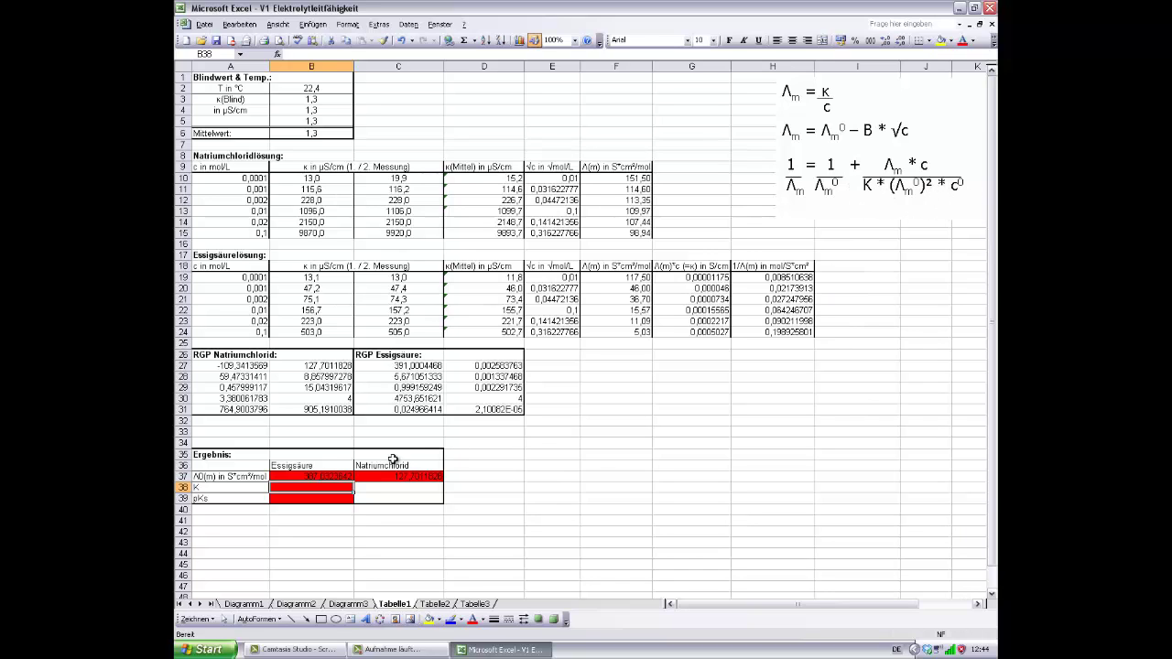
Step: Calculate K for Essigsäure in B38 with the formula =1/(C27*B37^2)*10^3
{"action": "type", "text": "1"}
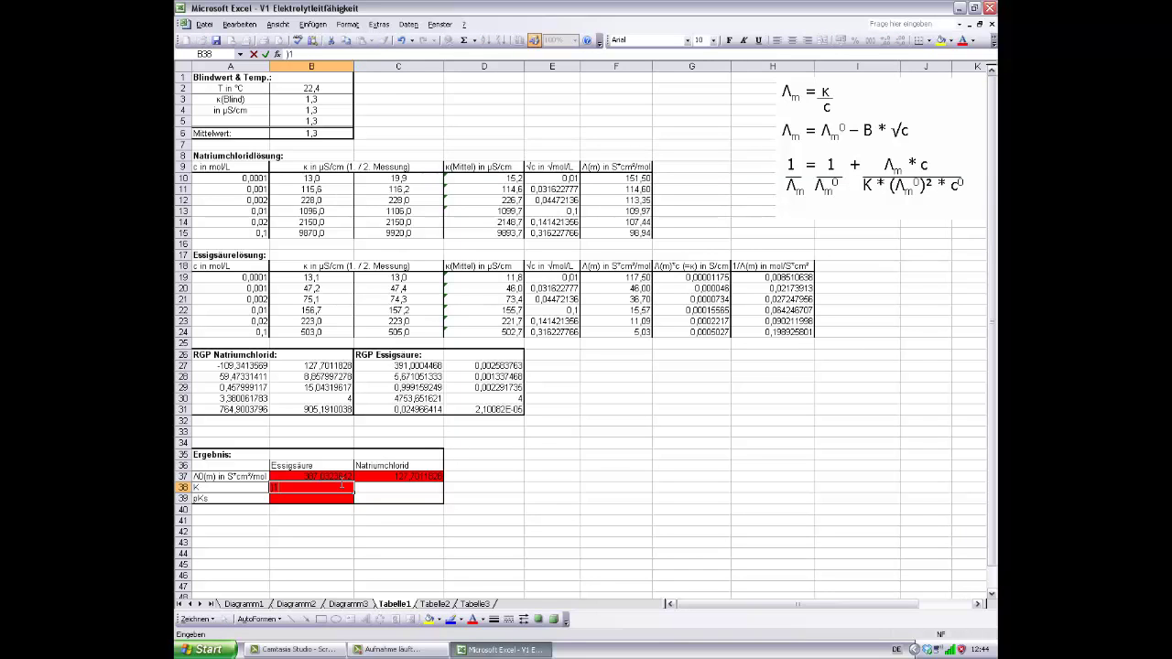
{"action": "key", "text": "BackSpace"}
{"action": "type", "text": "=1/"}
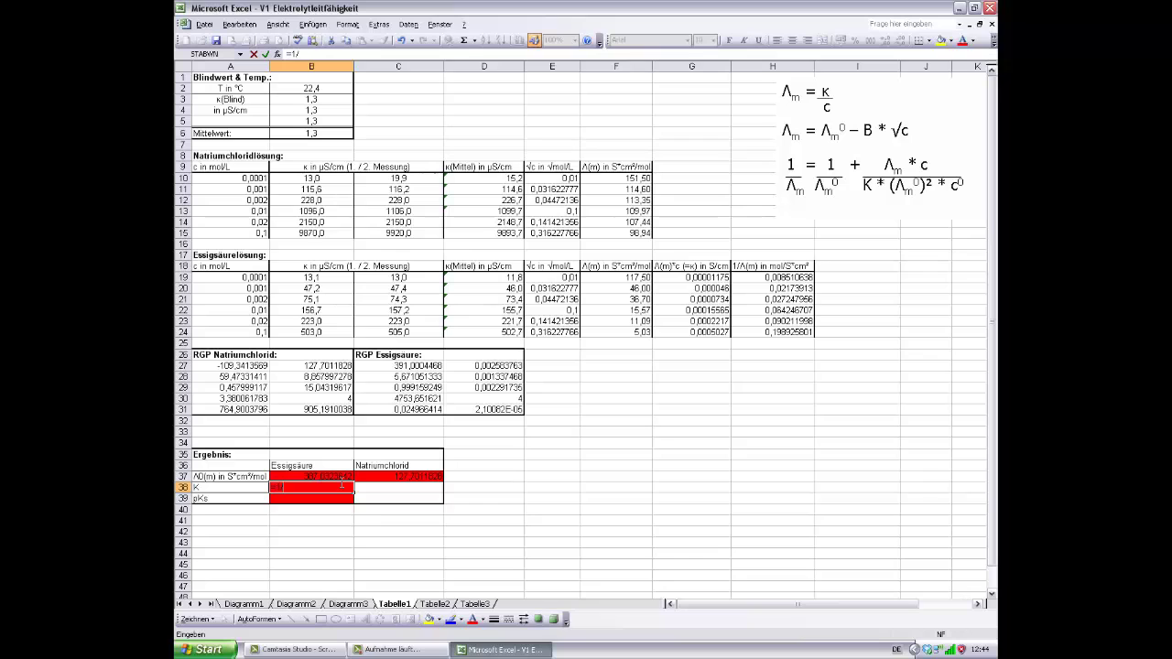
{"action": "type", "text": "("}
{"action": "left_click", "coordinate": [403, 366]}
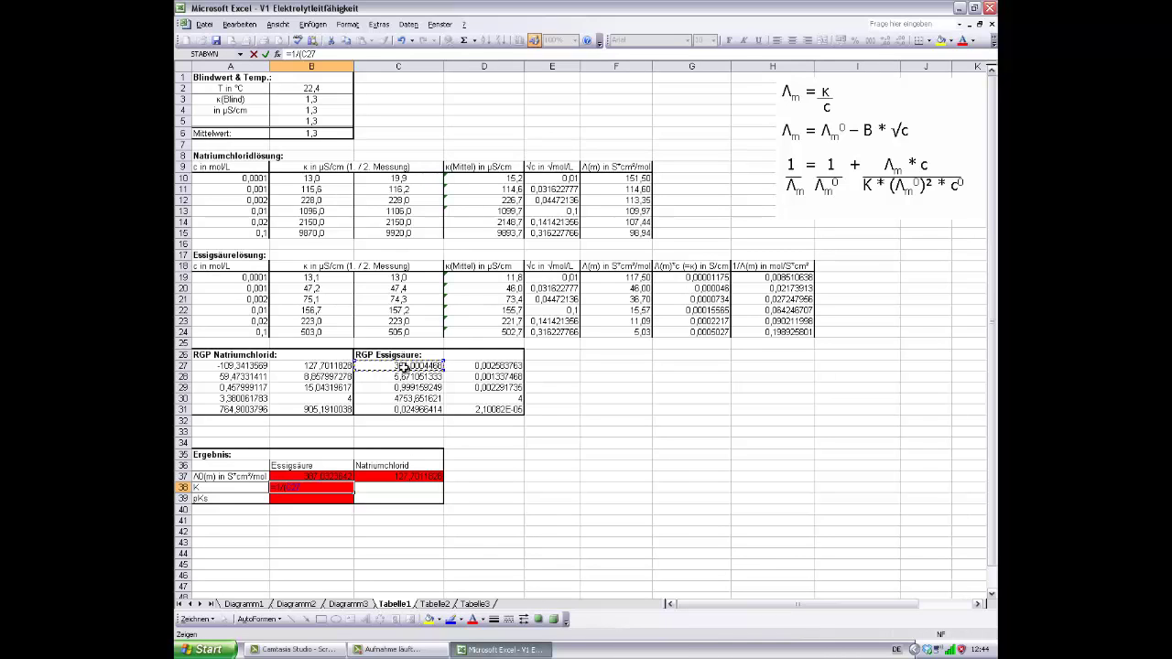
{"action": "type", "text": "*"}
{"action": "left_click", "coordinate": [308, 476]}
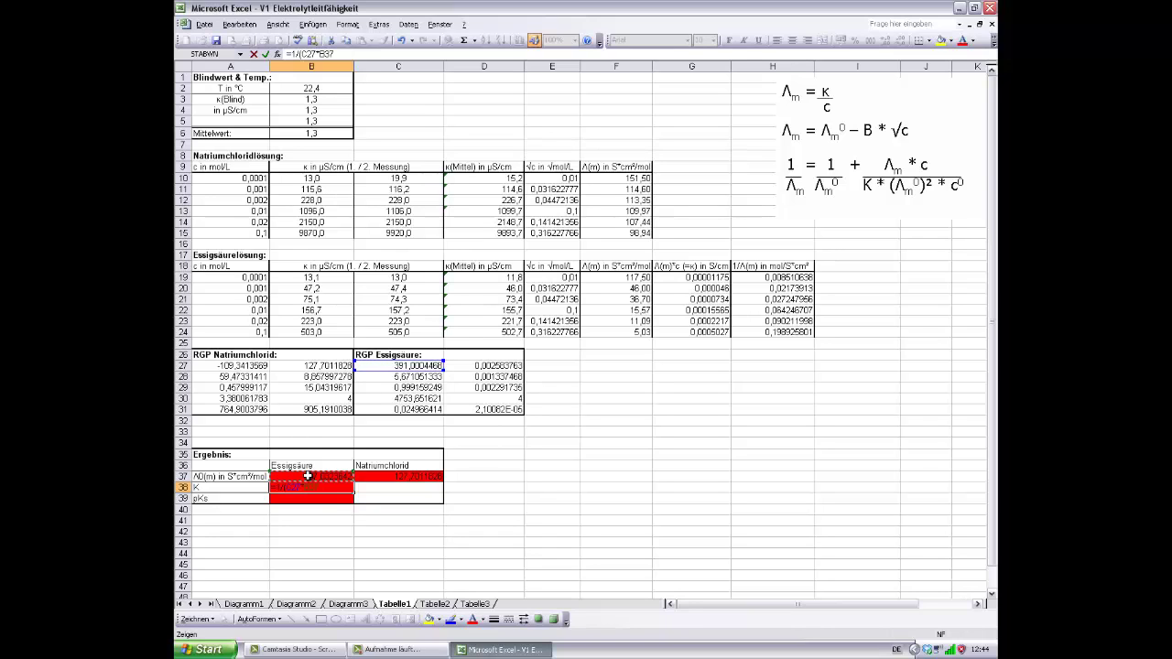
{"action": "type", "text": "*2*10^3"}
{"action": "left_click", "coordinate": [334, 502]}
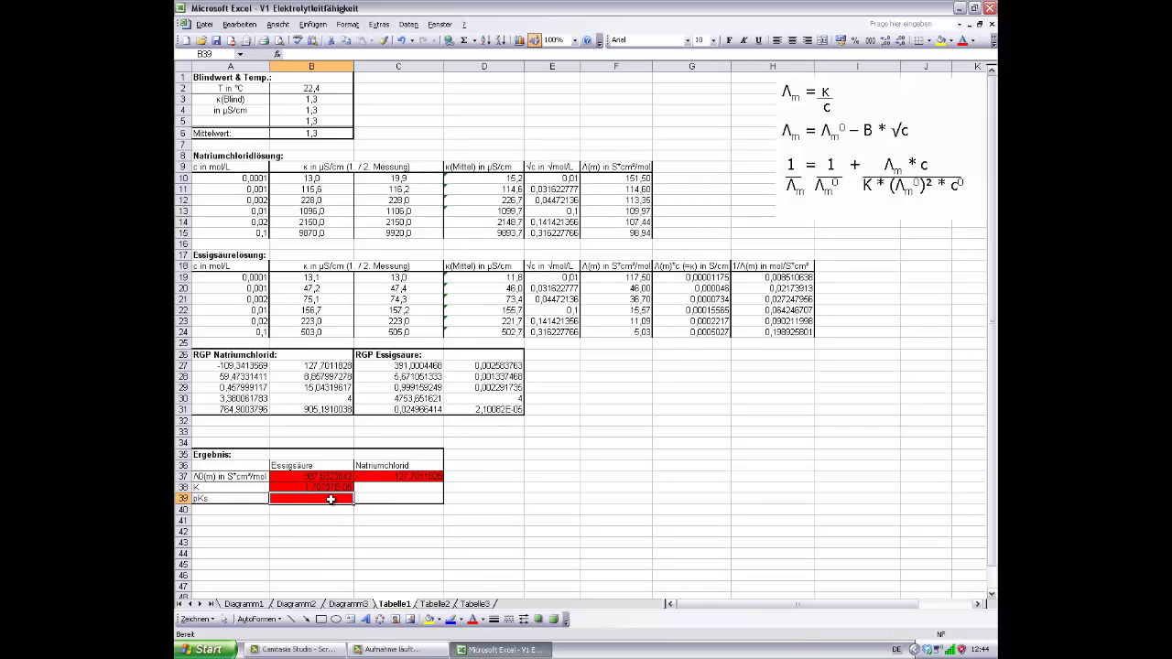
Step: Calculate the pKs value of Essigsäure in B39 with the formula =-LOG(B38)
{"action": "double_click", "coordinate": [331, 499]}
{"action": "type", "text": "="}
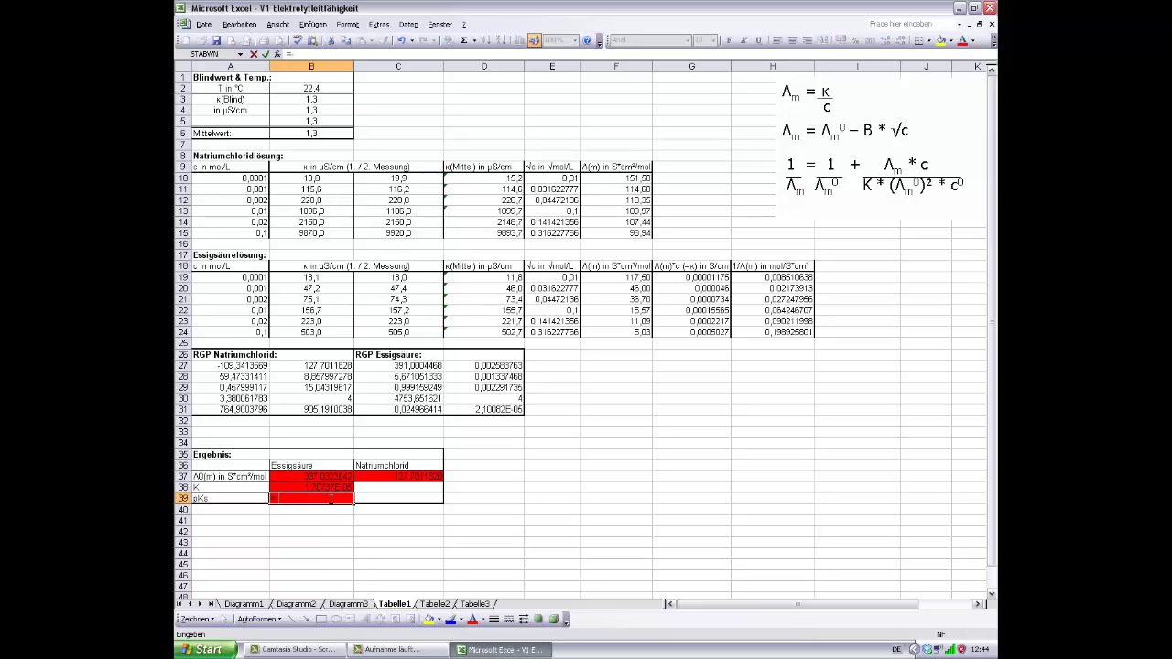
{"action": "type", "text": "LOG("}
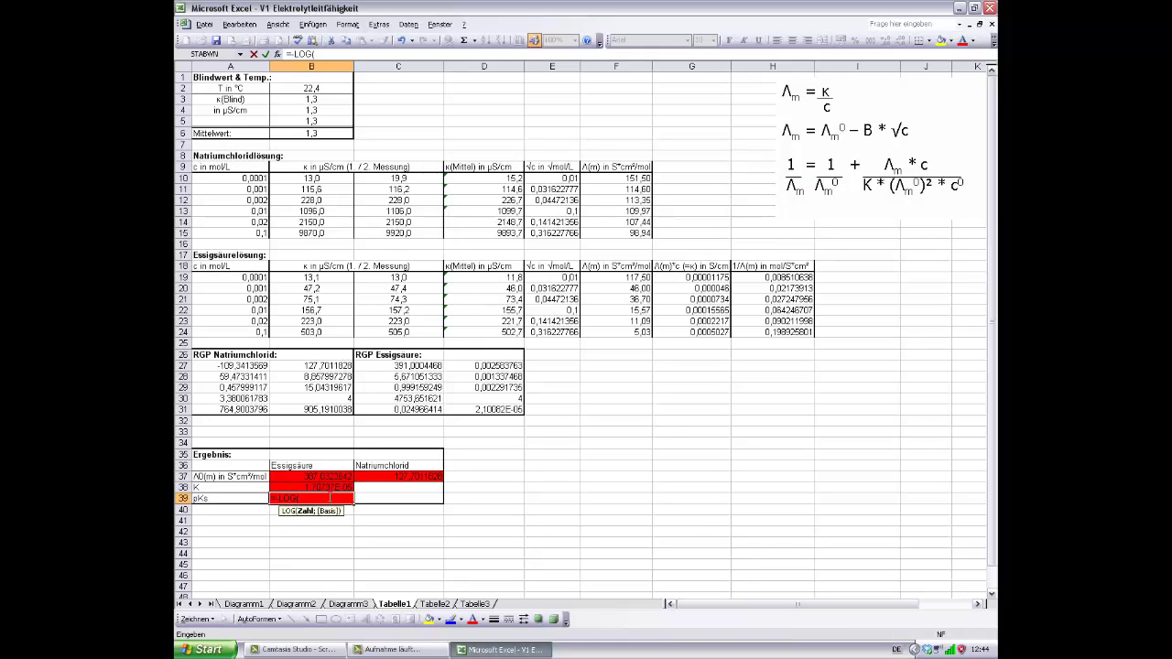
{"action": "left_click", "coordinate": [339, 485]}
{"action": "key", "text": "Return"}
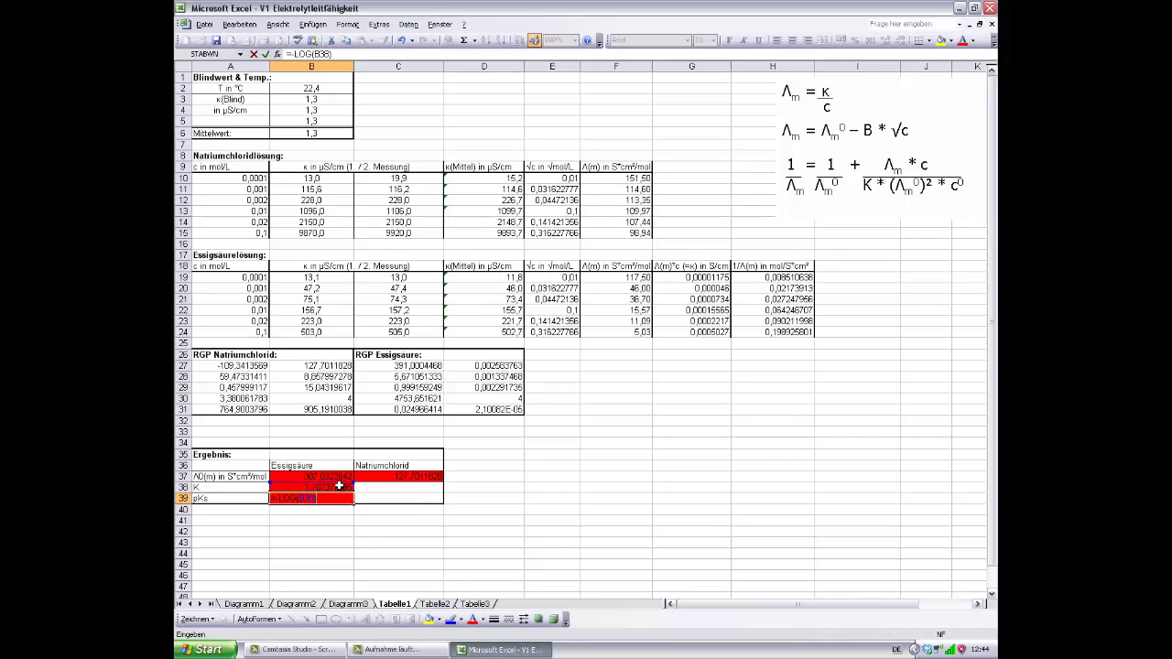
{"action": "left_click", "coordinate": [555, 484]}
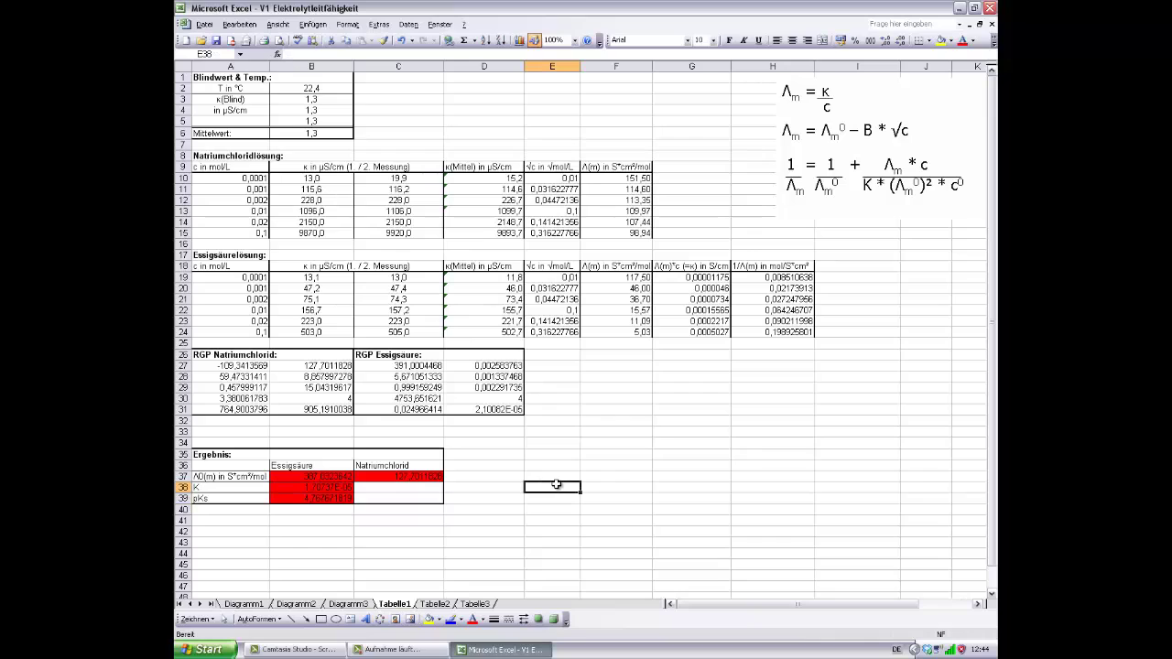